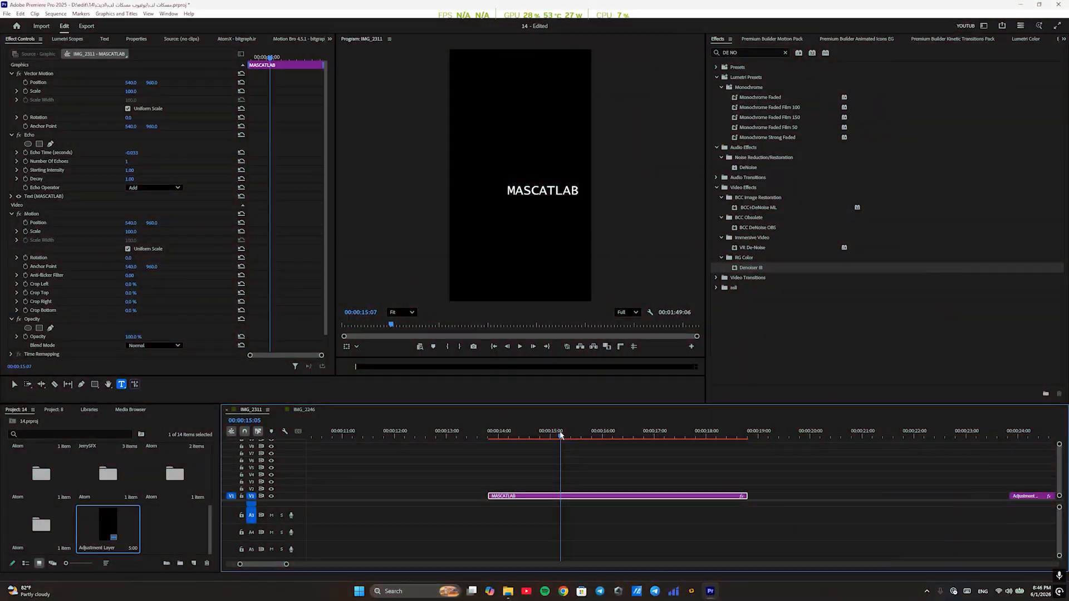
drag(544, 450, 567, 450)
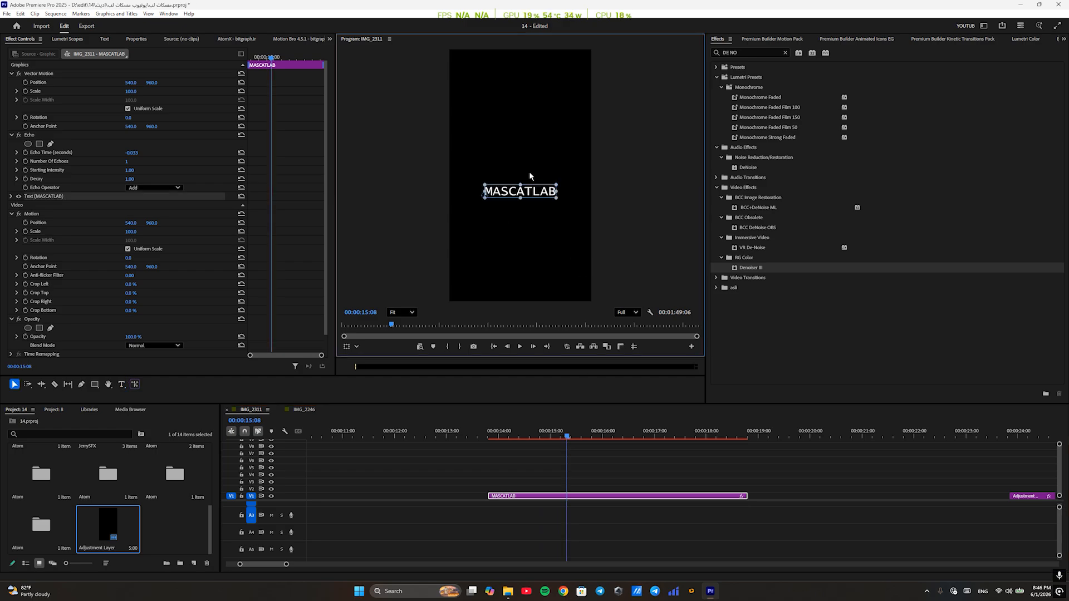
scroll(79, 315, down, 3)
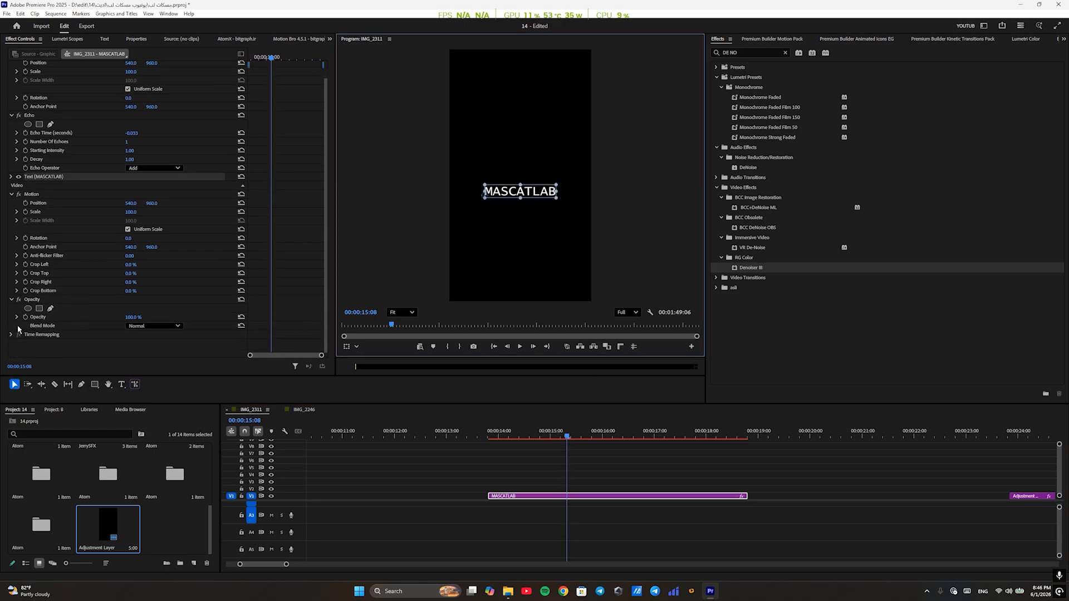
scroll(54, 273, up, 3)
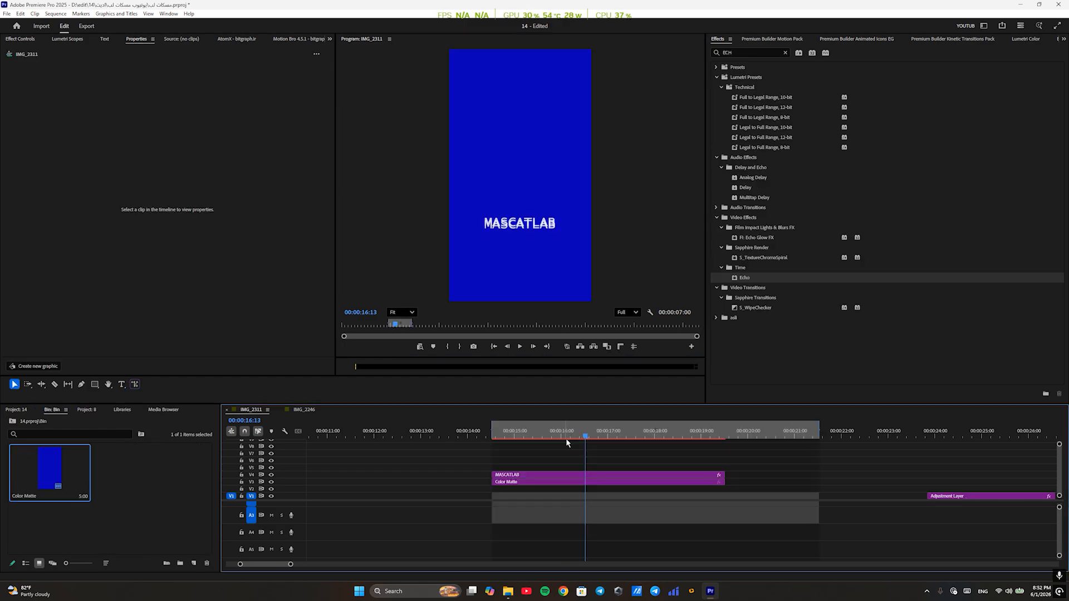
- Play back the MASCATLAB title's move over the blue background to examine its Echo trail, including at closer zoom
drag(566, 439, 507, 439)
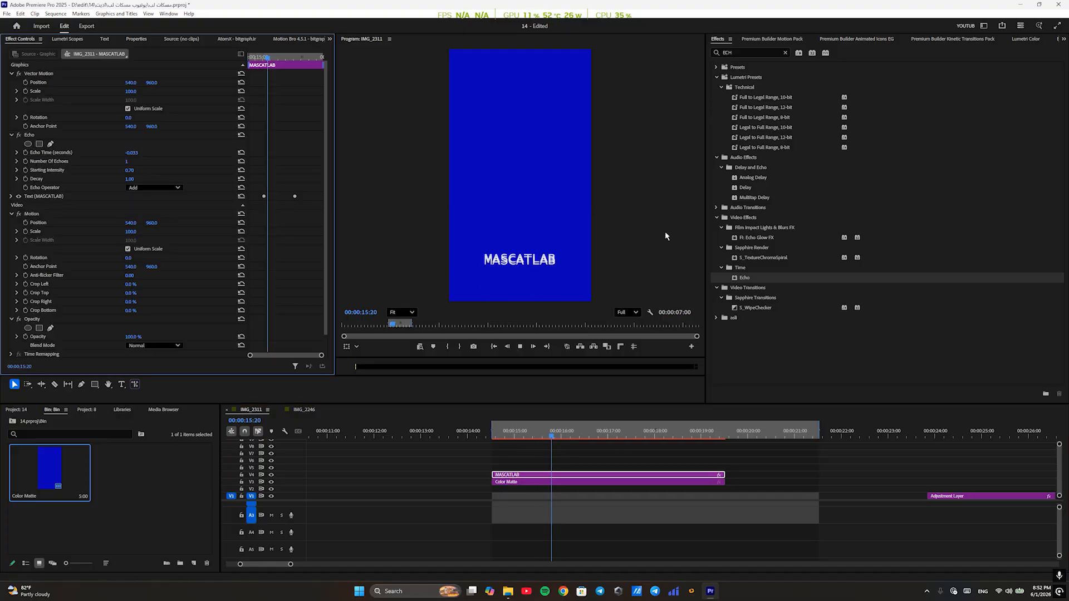
key(space)
click(527, 438)
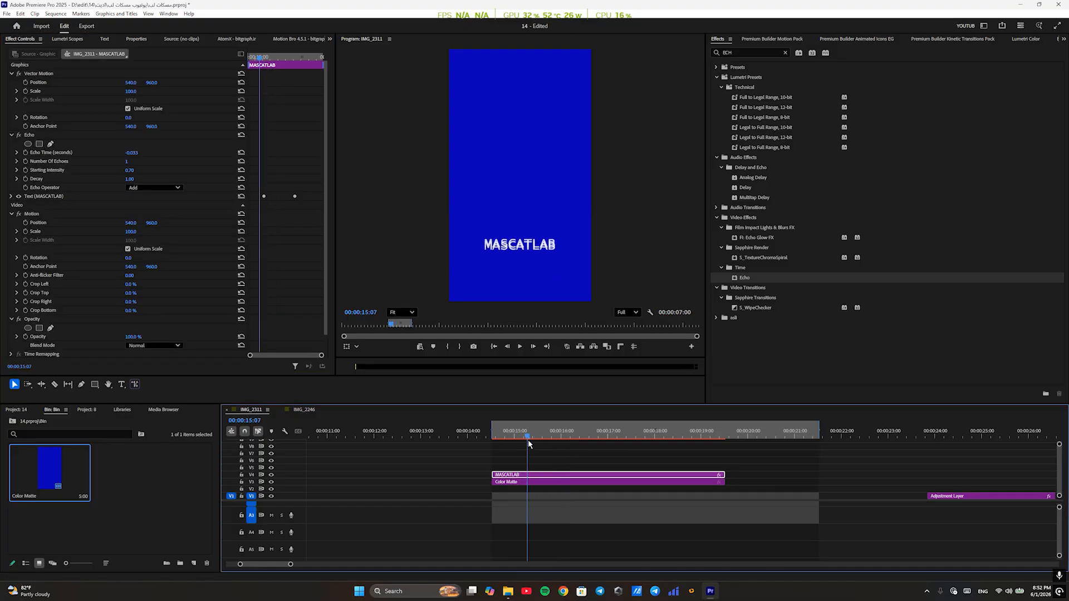
key(space)
key(space)
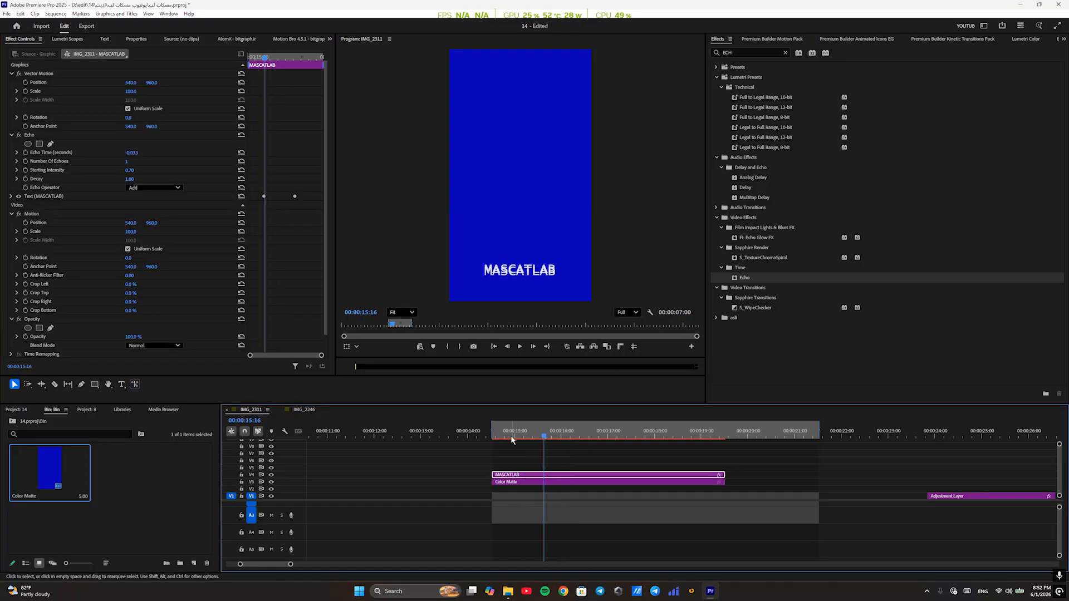
key(space)
key(space)
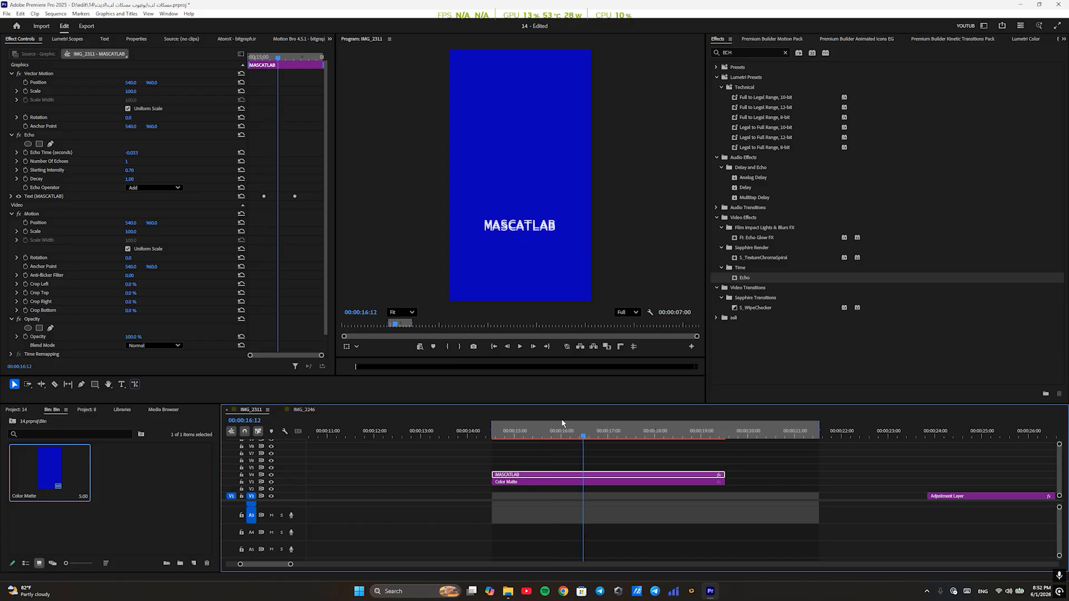
click(547, 430)
key(space)
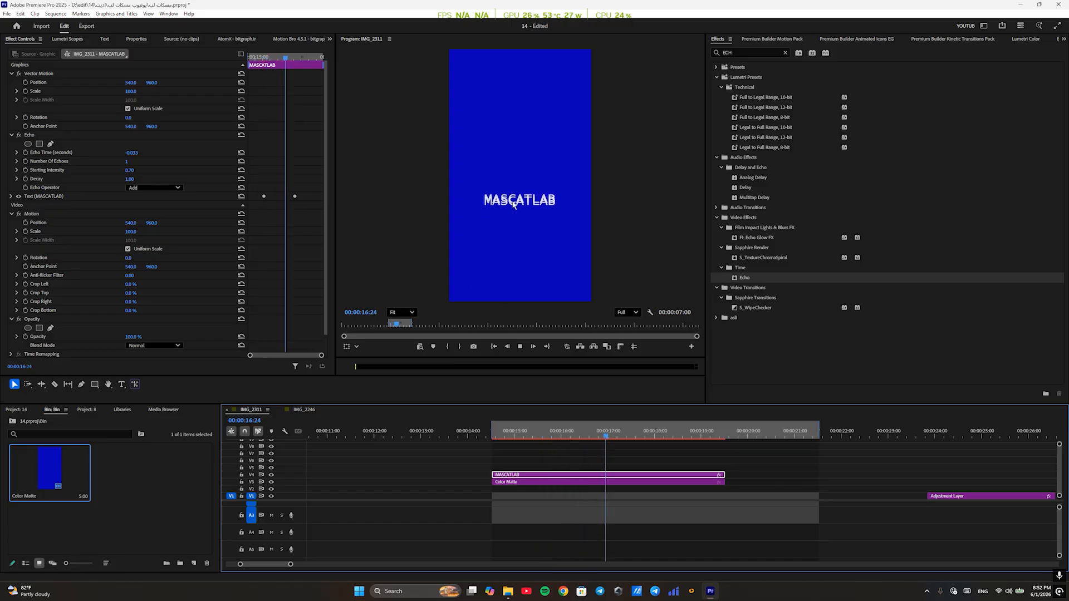
scroll(518, 190, up, 6)
key(space)
drag(576, 432, 570, 429)
key(space)
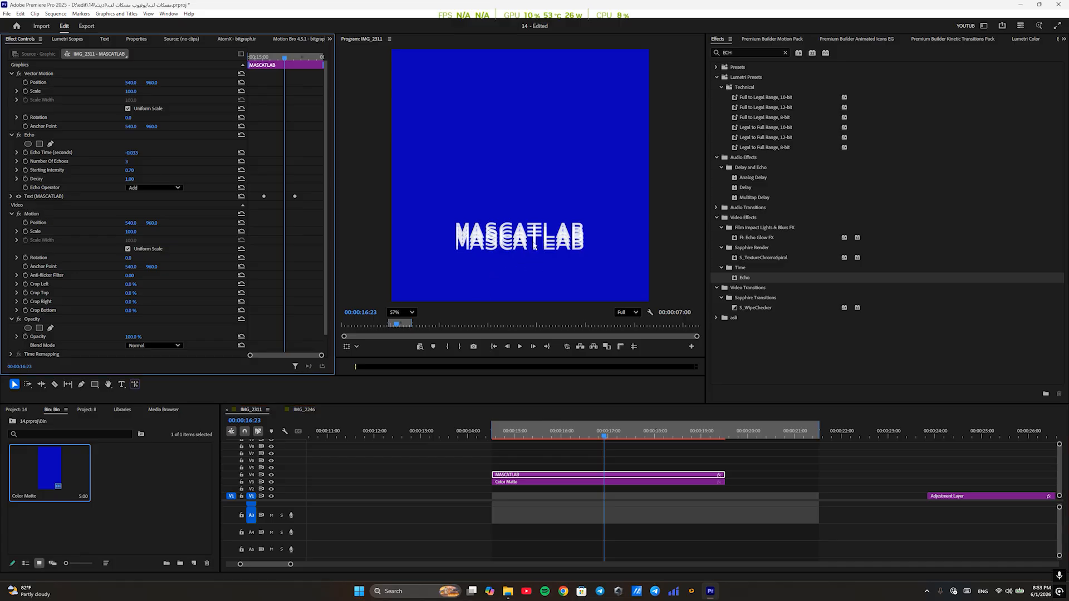
- Reset the preview zoom to Fit and replay the title's move with three echoes
drag(562, 423, 534, 420)
click(409, 312)
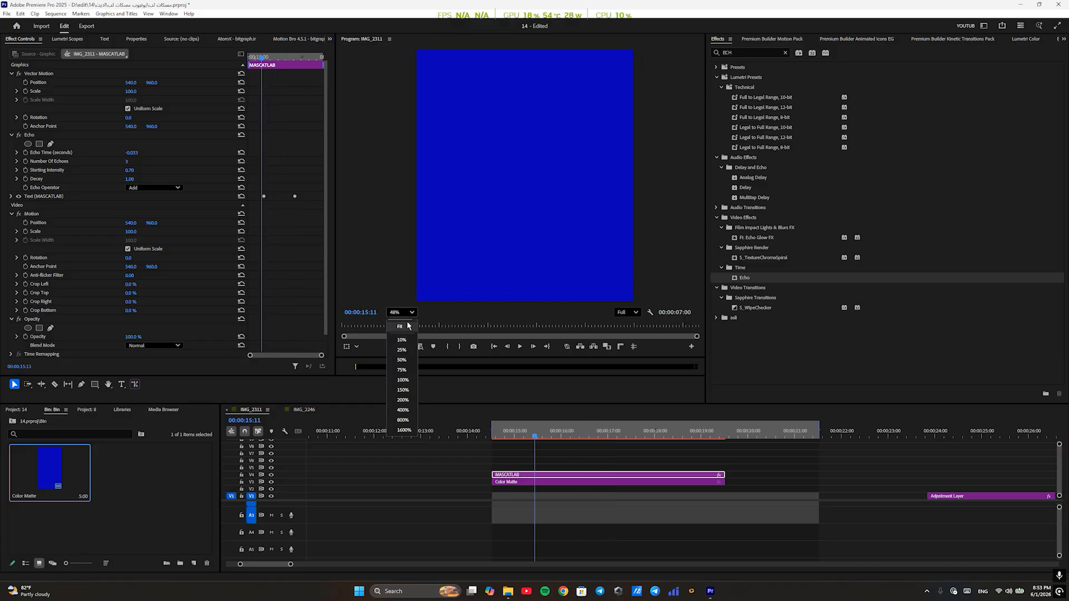
click(396, 329)
key(space)
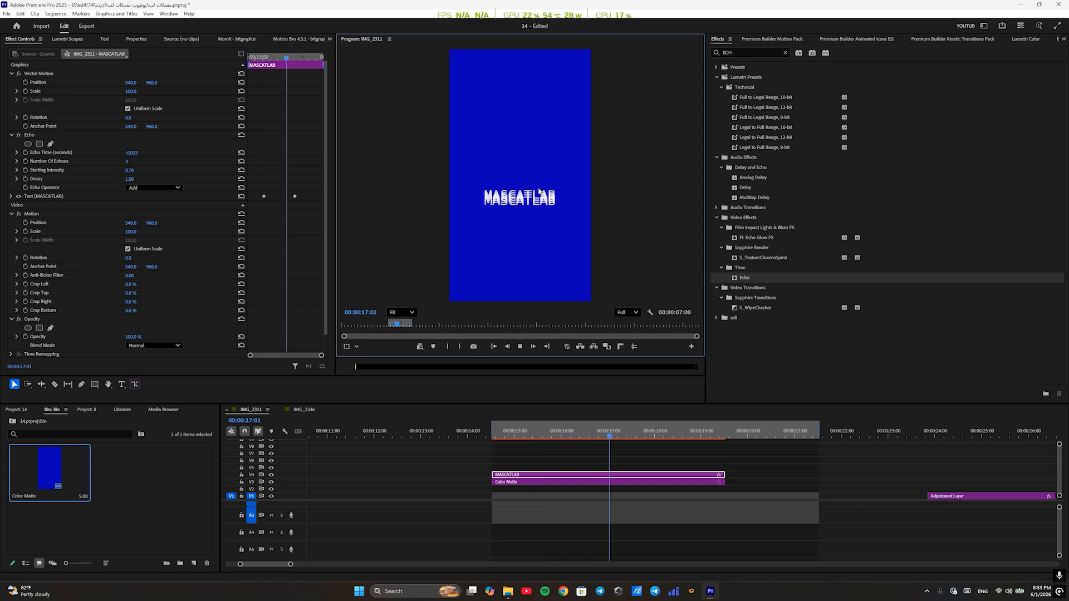
key(space)
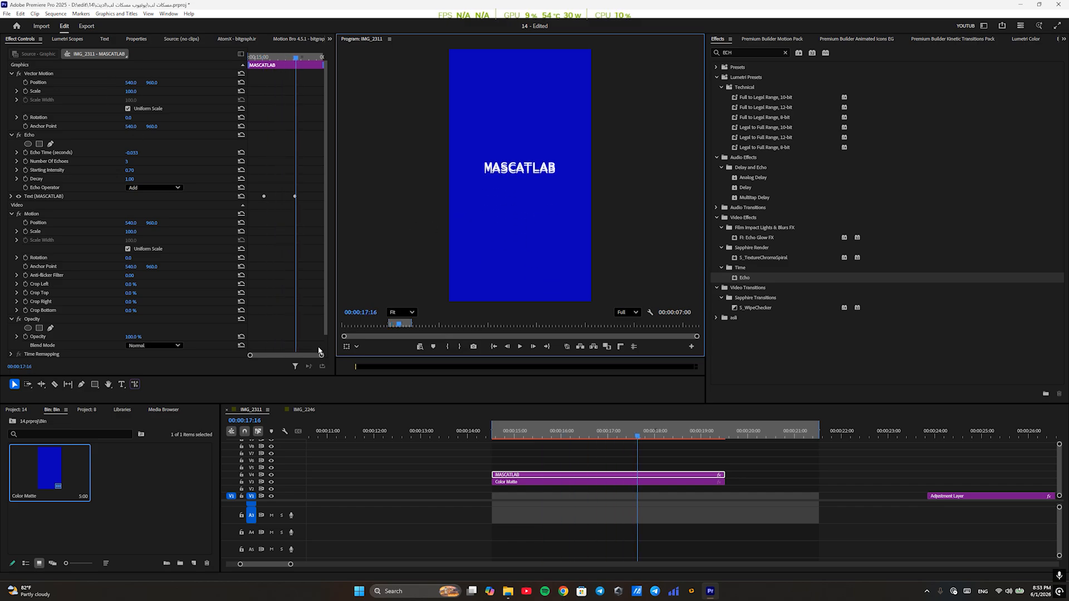
- Speed up the title's move by shifting its second text Position keyframe earlier, to 00:00:15:24
click(11, 196)
scroll(165, 278, down, 5)
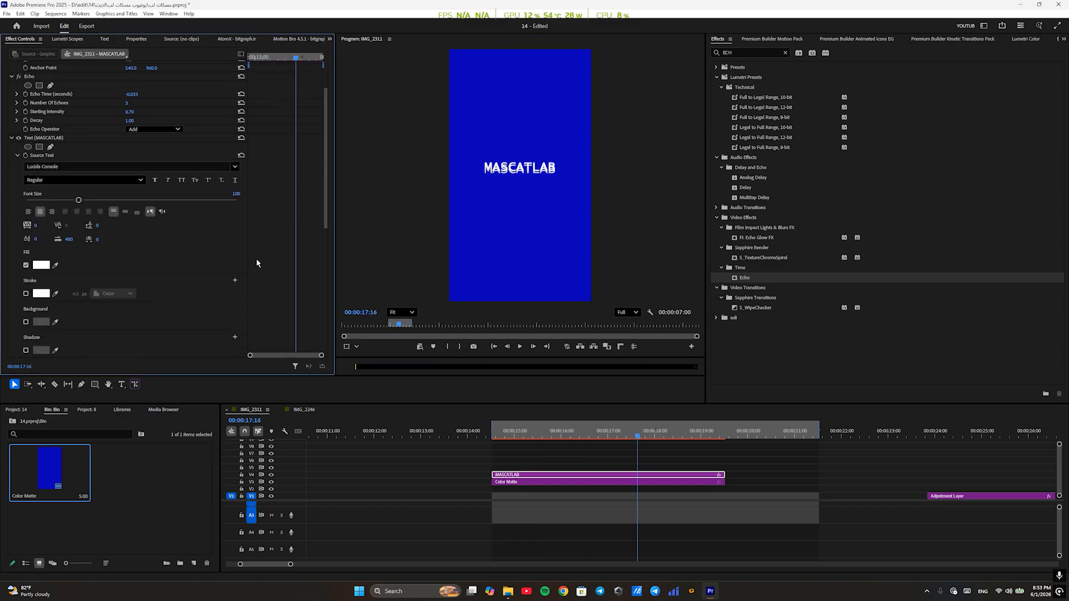
scroll(271, 260, down, 2)
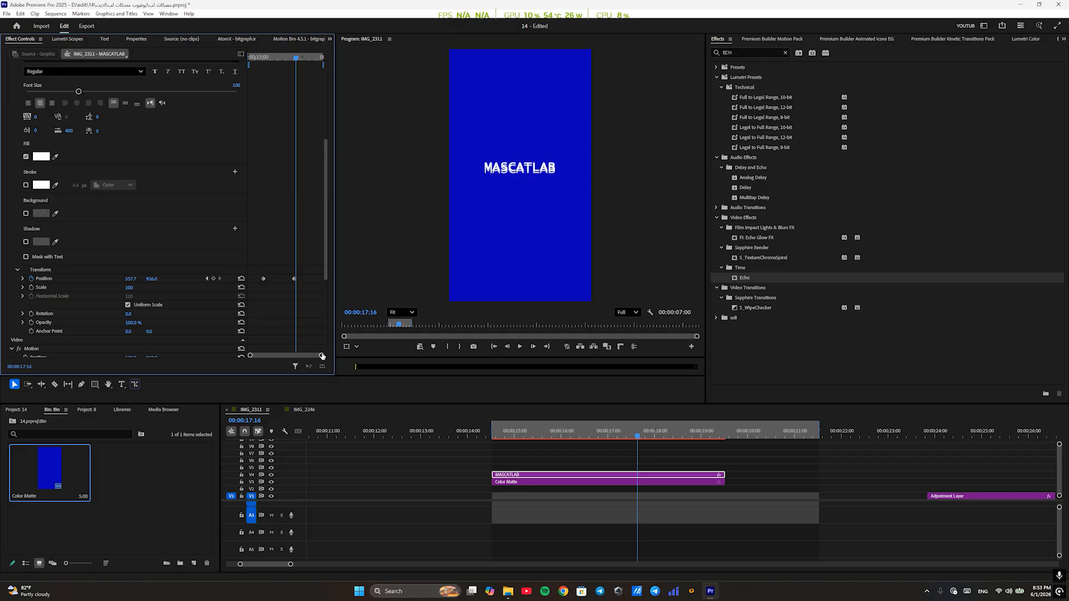
drag(321, 355, 285, 355)
scroll(287, 350, down, 1)
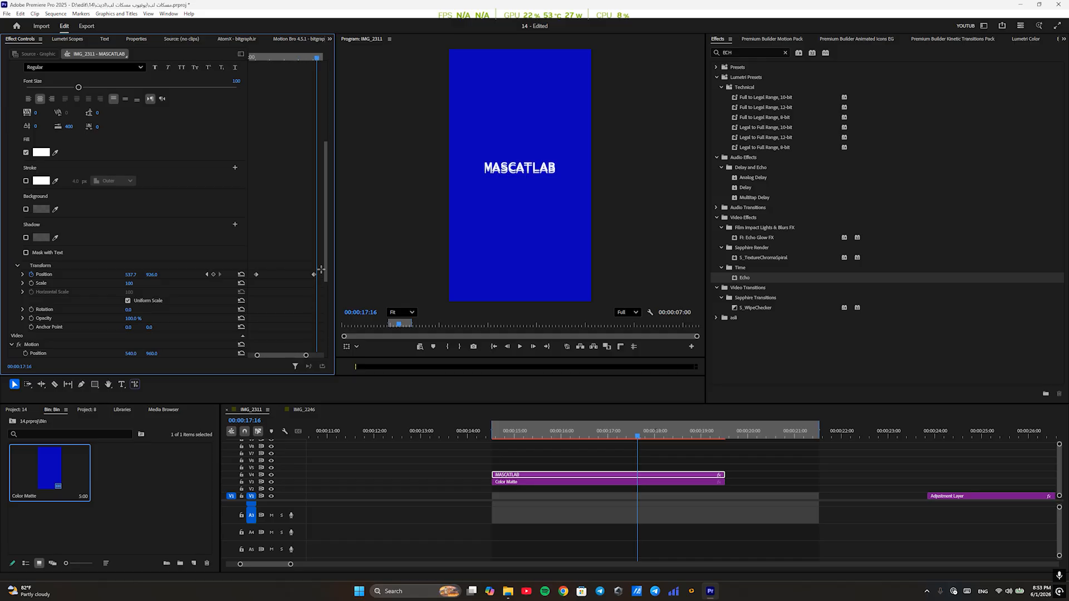
drag(313, 275, 238, 289)
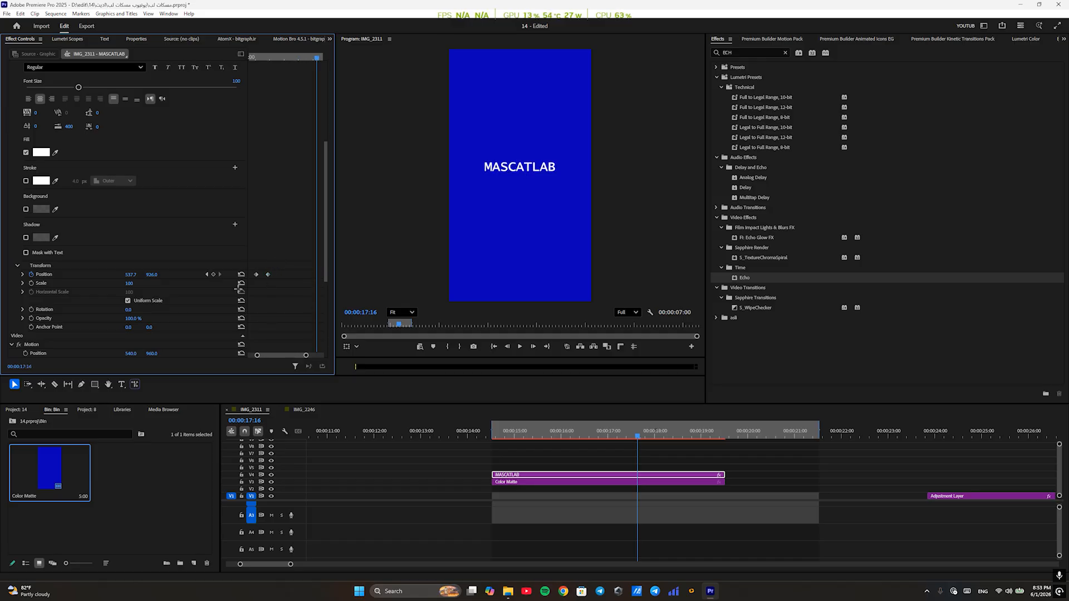
- Apply Ease In temporal interpolation to both text Position keyframes and play back the title's move
right_click(269, 275)
mouse_move(305, 346)
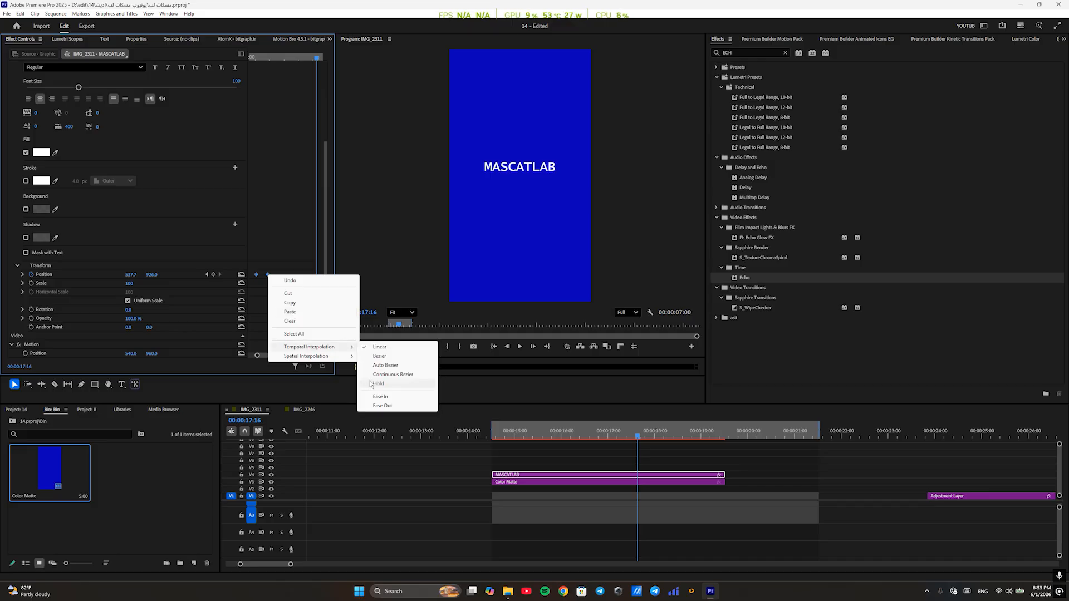
click(378, 384)
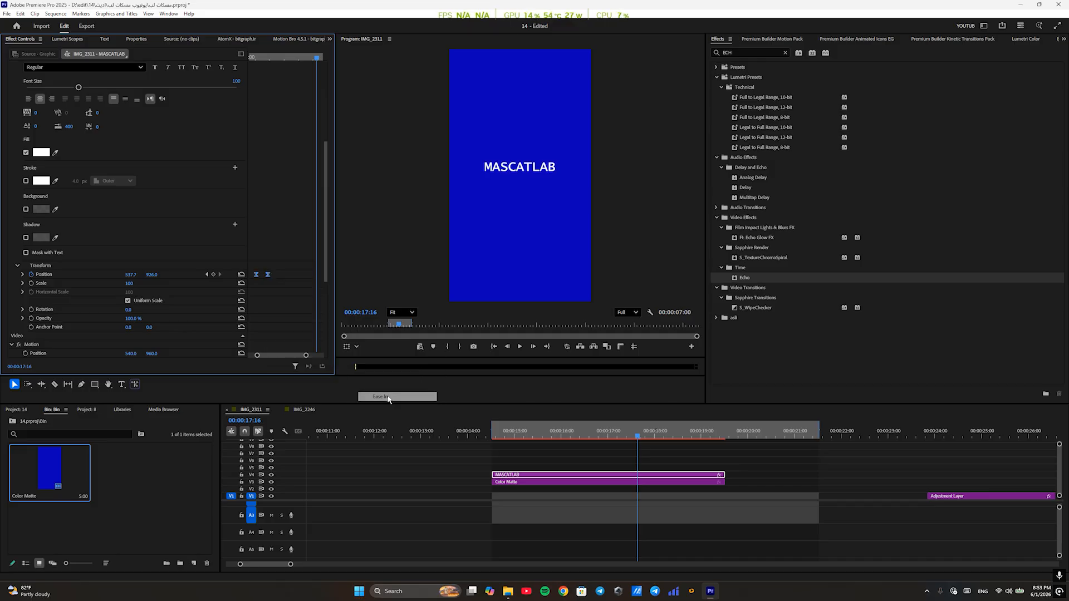
click(258, 58)
key(space)
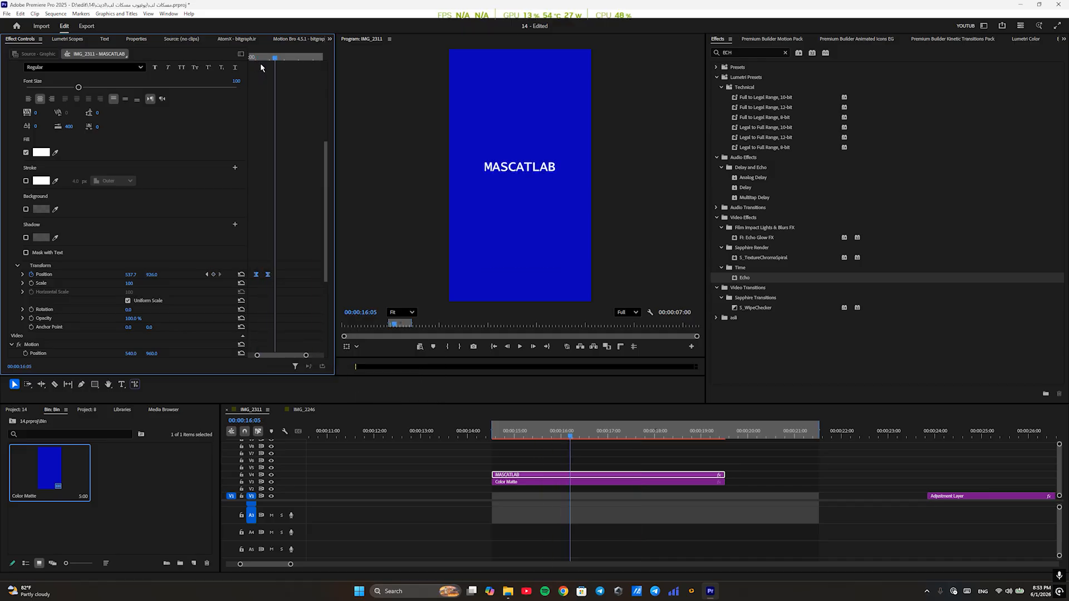
drag(260, 58, 257, 58)
key(space)
- Set the MASCATLAB text's scale to 191 and play back the enlarged title
click(256, 62)
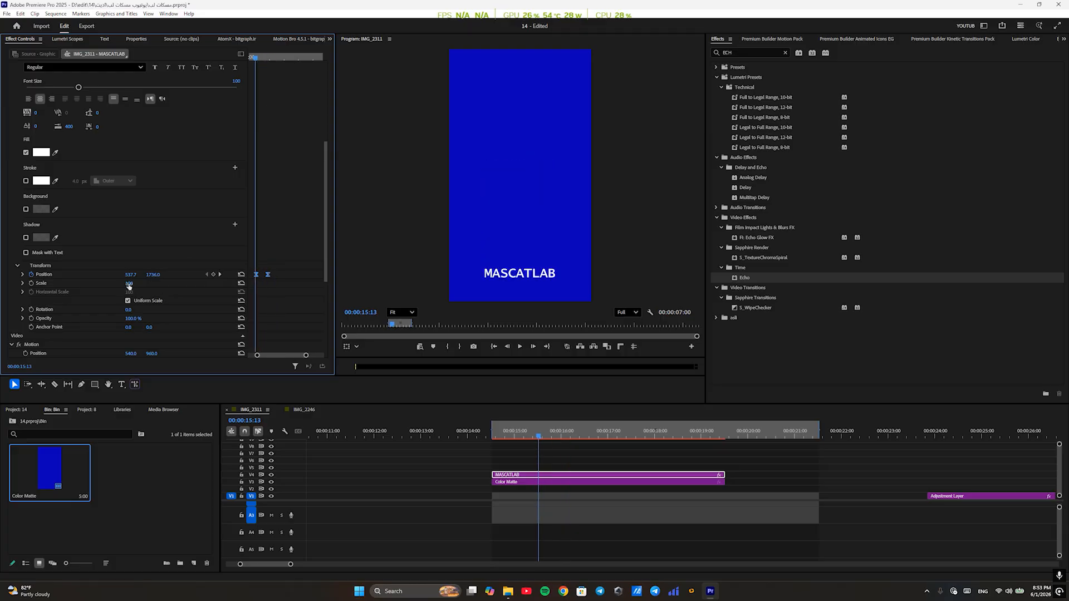
drag(129, 283, 180, 283)
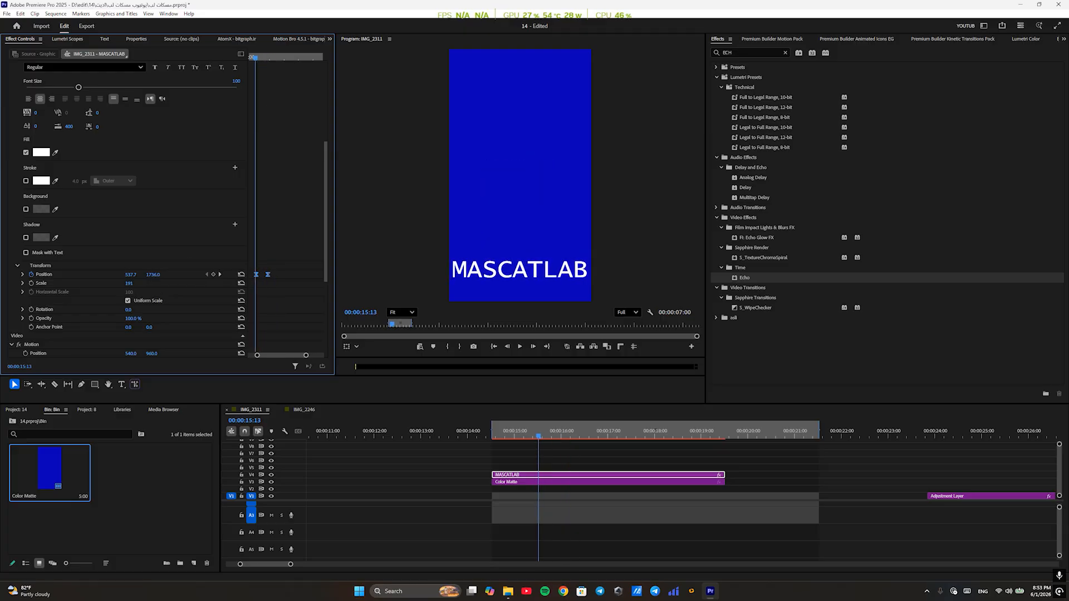
key(space)
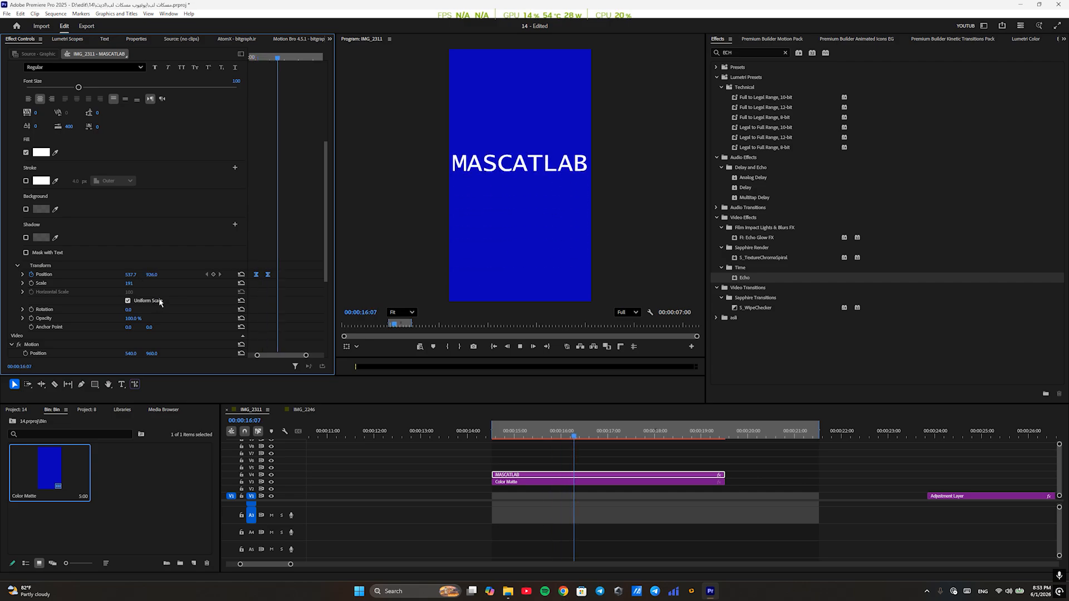
- Set the title's vertical position to 147 at the second Position keyframe and play back the longer move
click(268, 57)
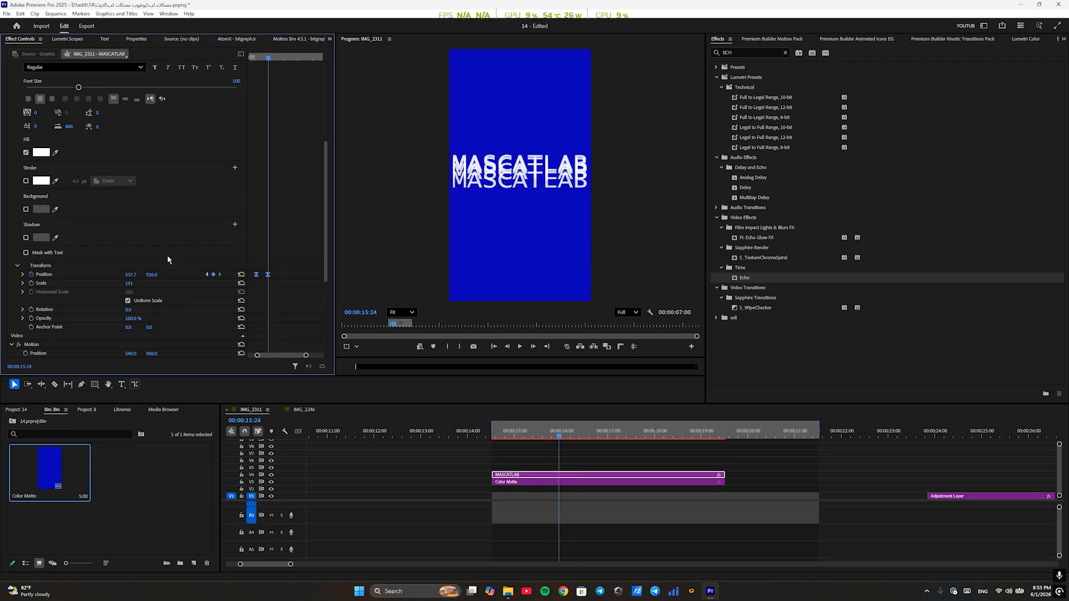
drag(151, 274, 15, 274)
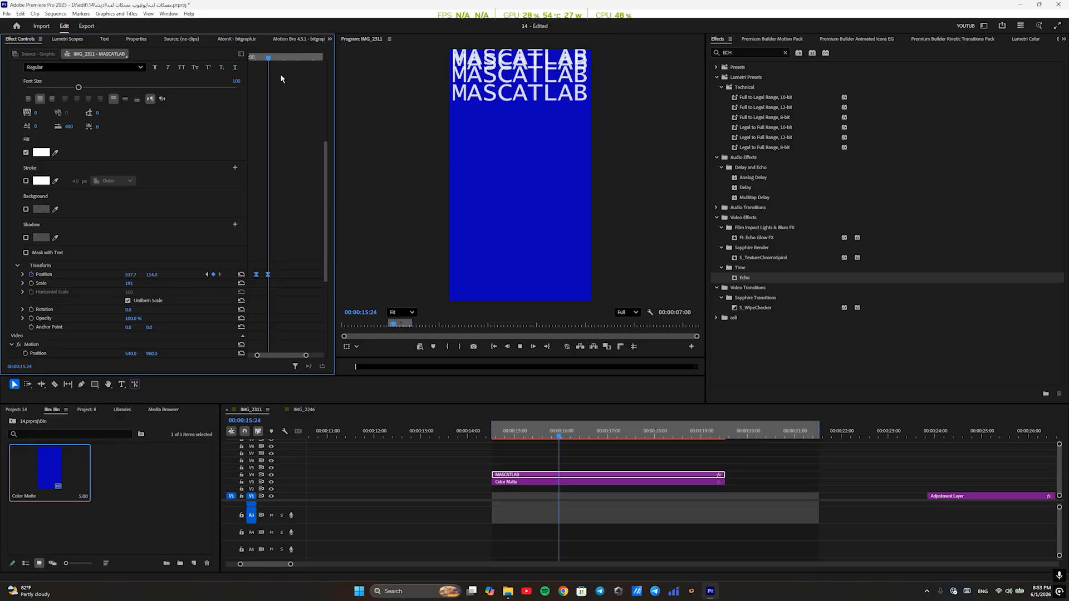
drag(268, 57, 268, 58)
drag(154, 274, 171, 274)
key(space)
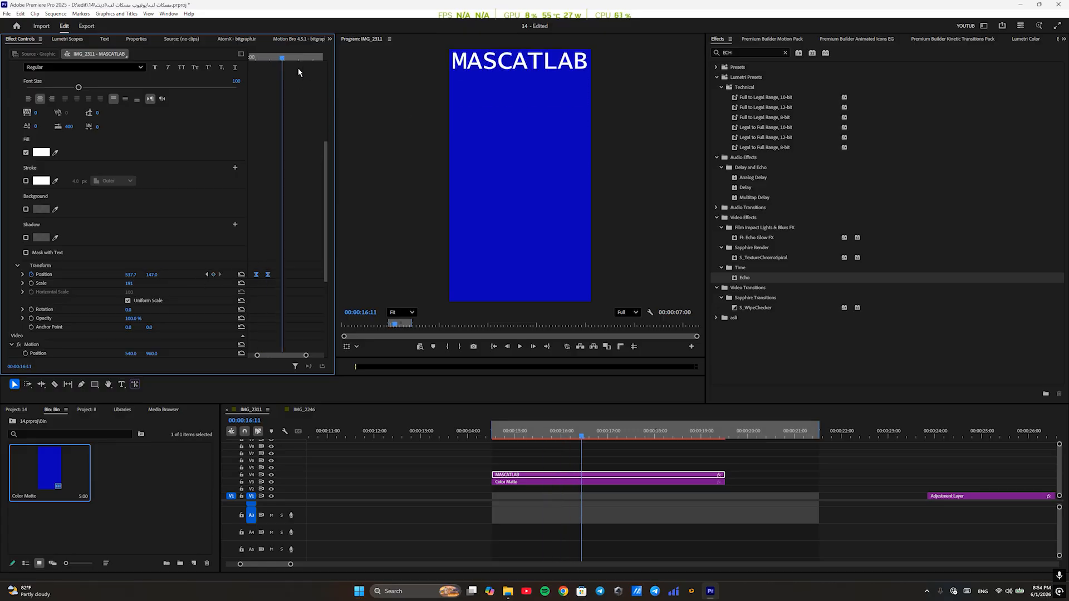
drag(281, 66, 247, 74)
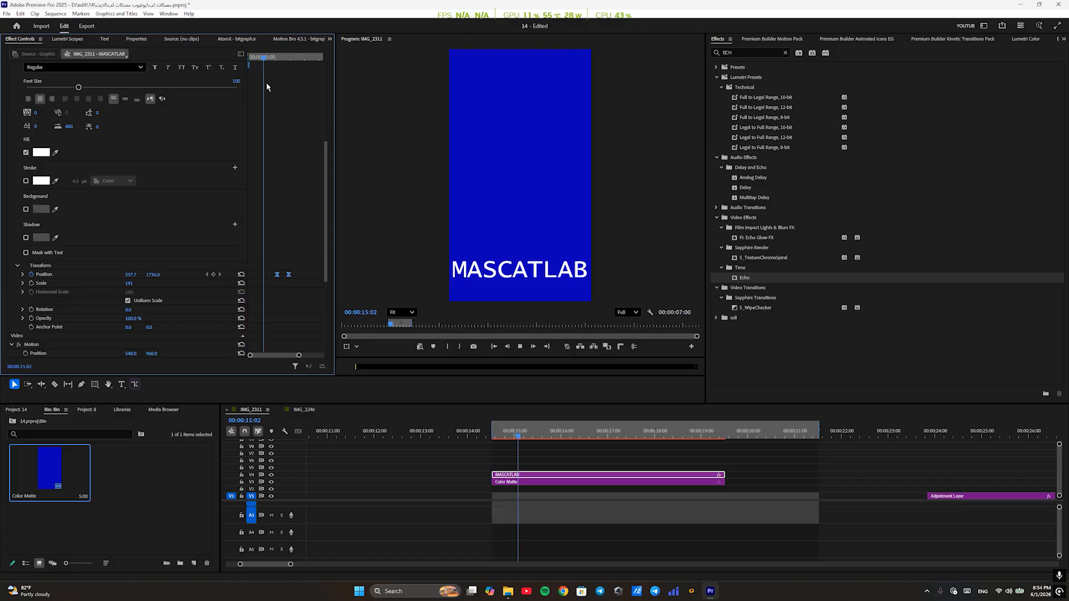
key(space)
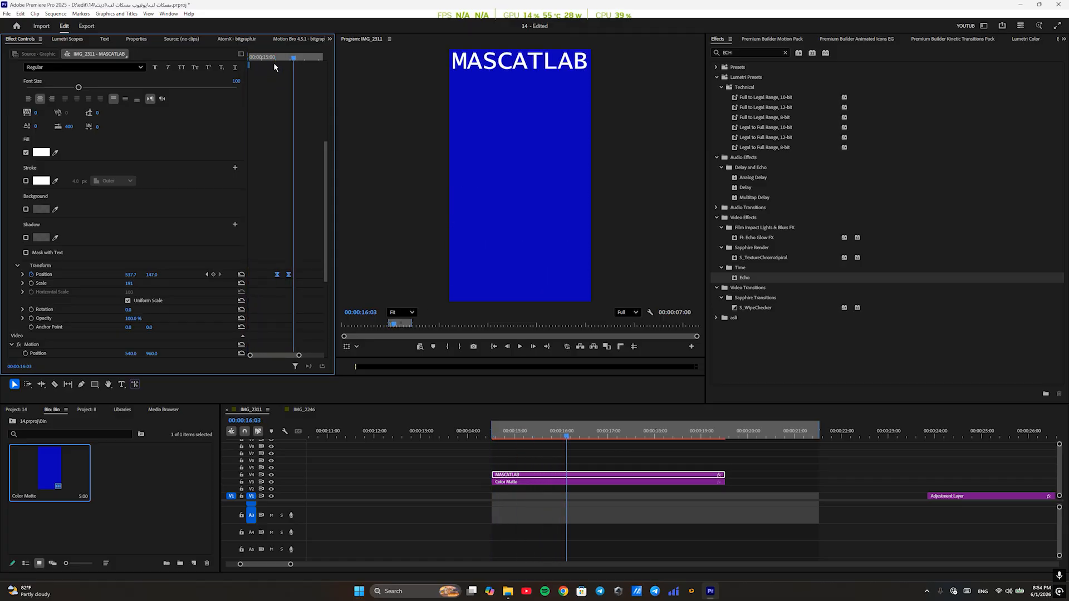
click(275, 59)
drag(277, 61, 265, 83)
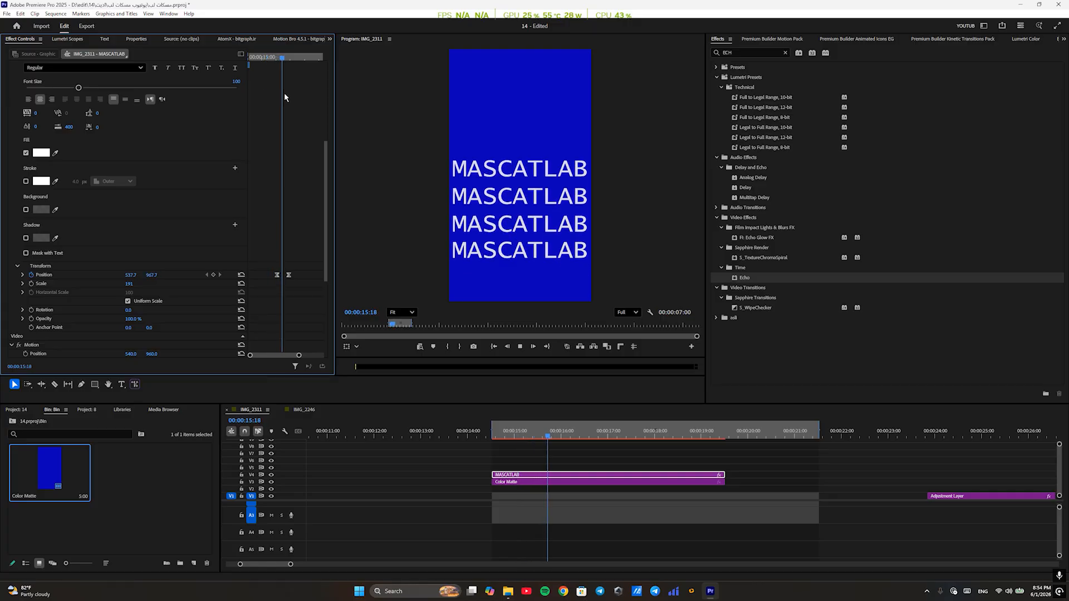
- Trim the MASCATLAB and Color Matte clips on the timeline to end at 00:00:18:03
scroll(694, 456, down, 4)
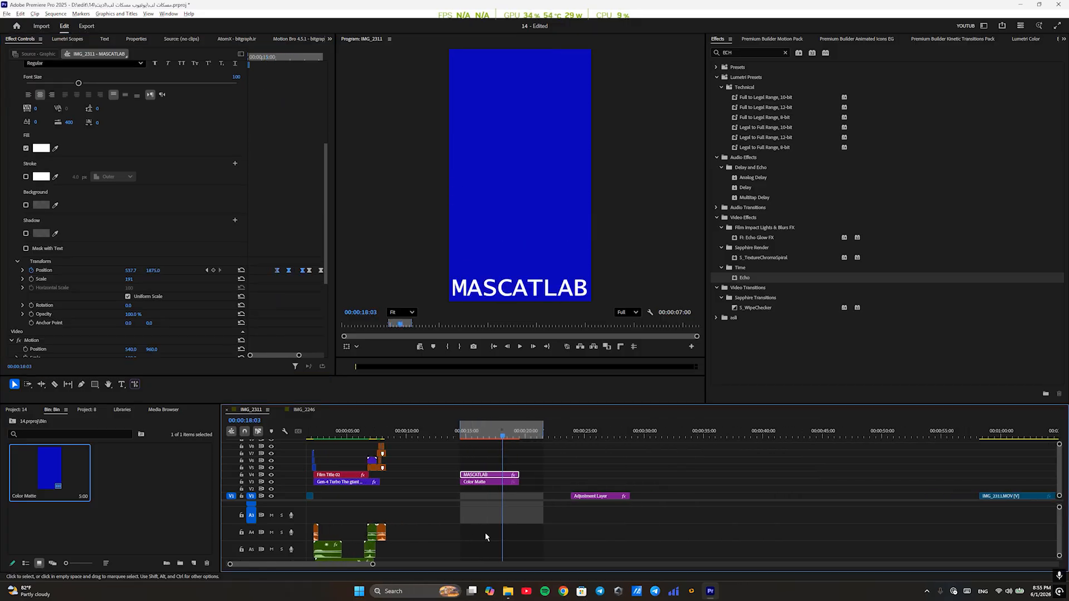
scroll(572, 486, up, 5)
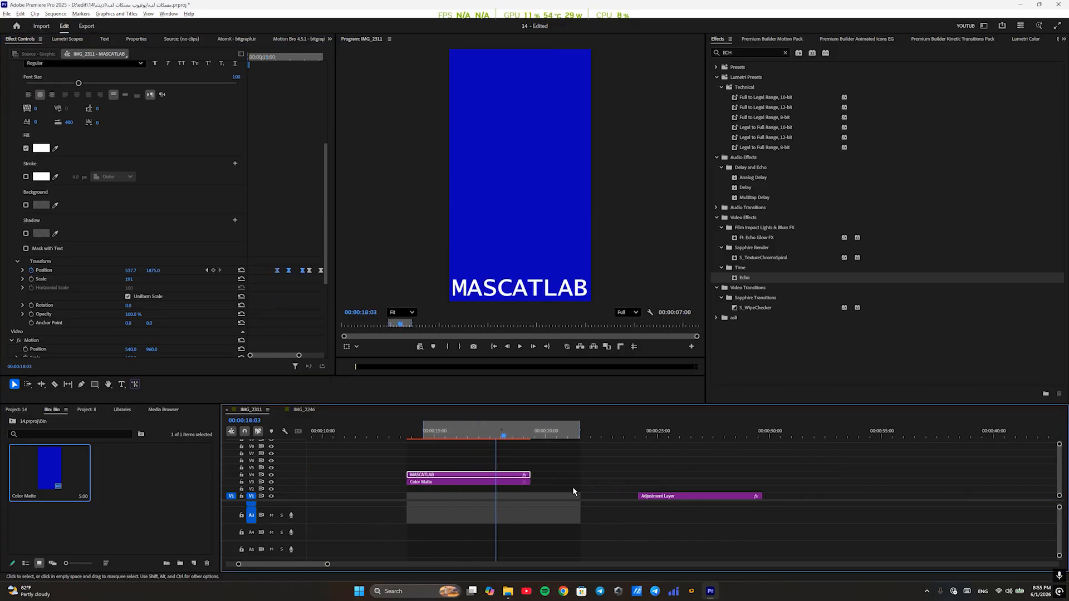
drag(542, 465, 497, 477)
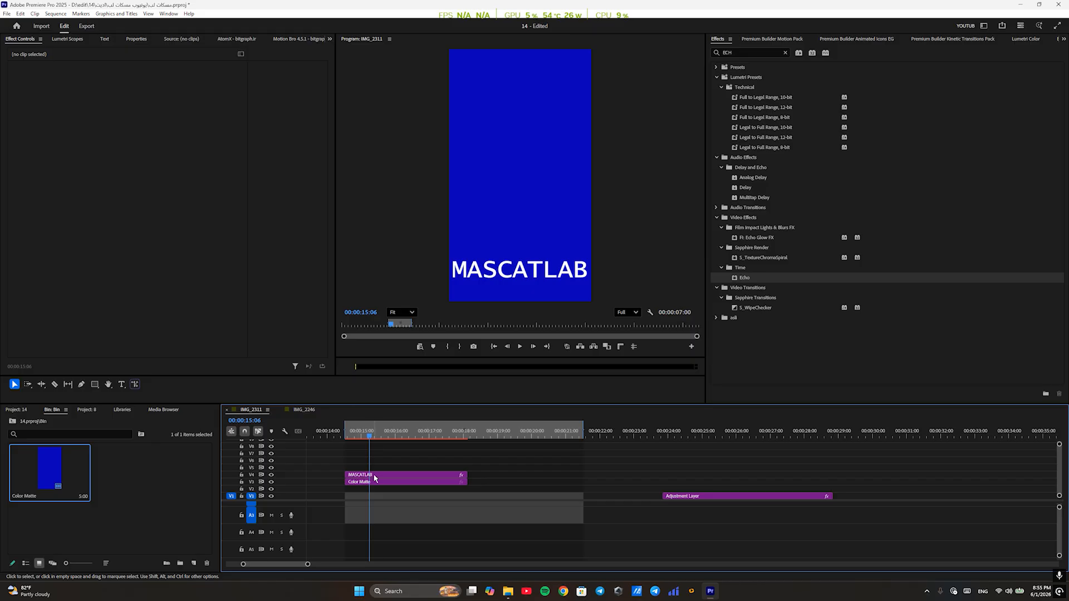
- Search the effects for "BASI", apply Basic 3D to the MASCATLAB title and try out its Swivel rotation
click(375, 476)
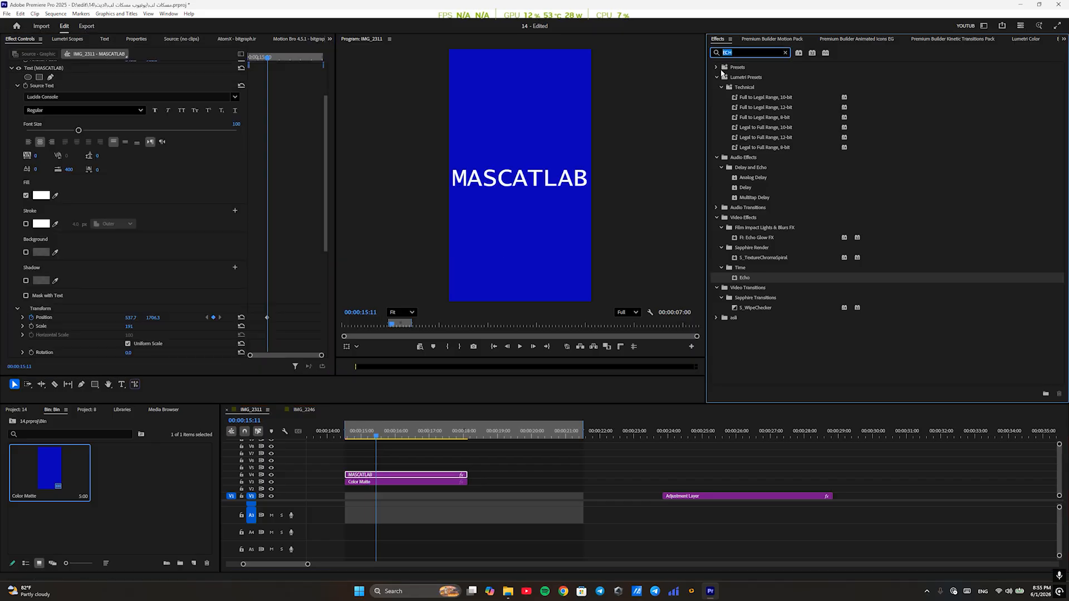
text(BASI)
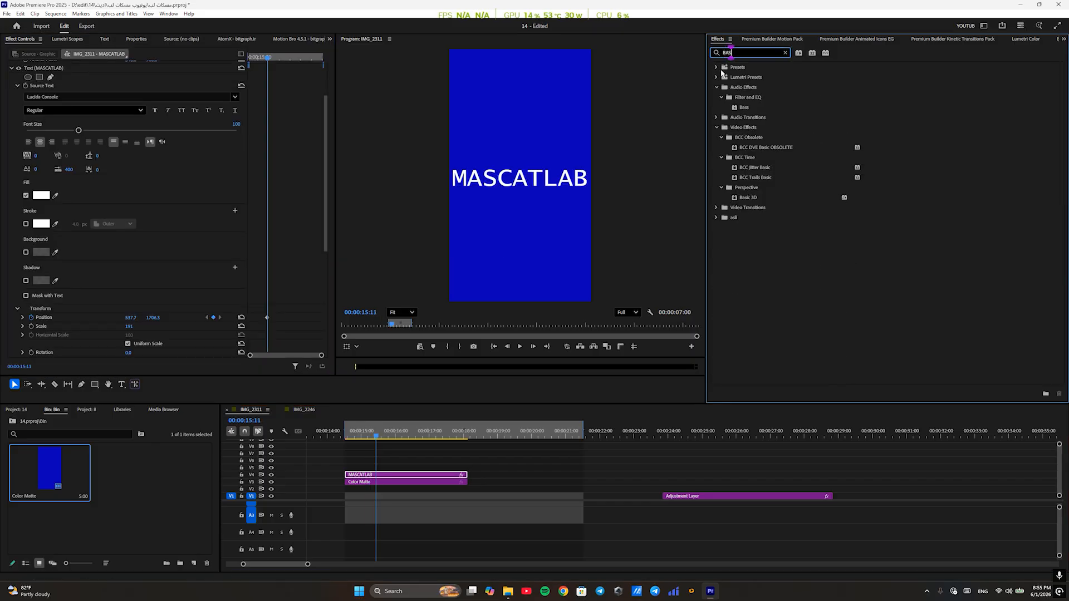
drag(747, 177, 389, 477)
scroll(234, 278, up, 3)
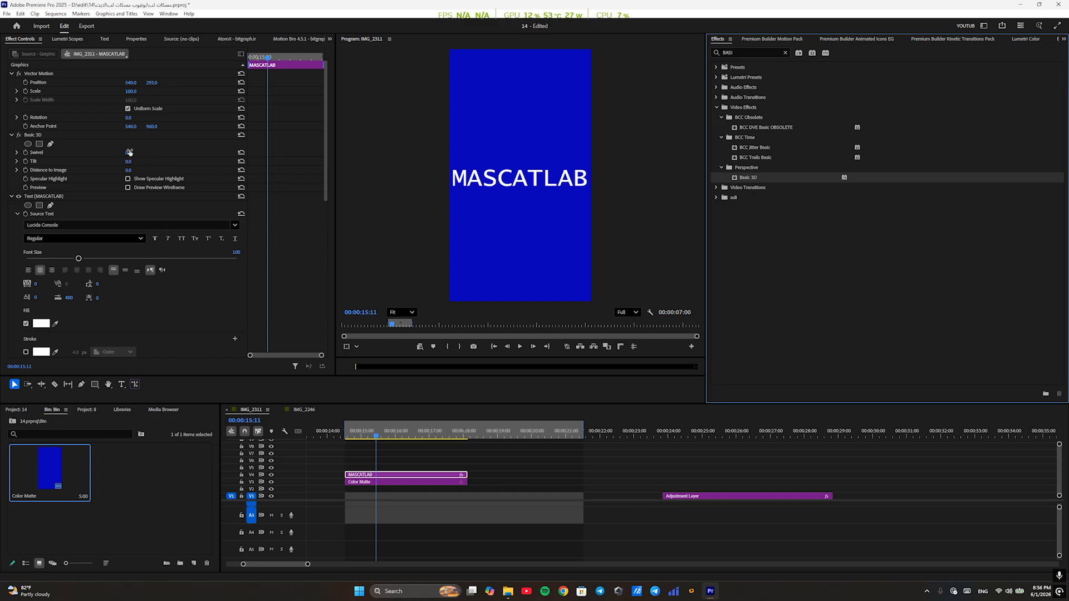
drag(129, 152, 144, 170)
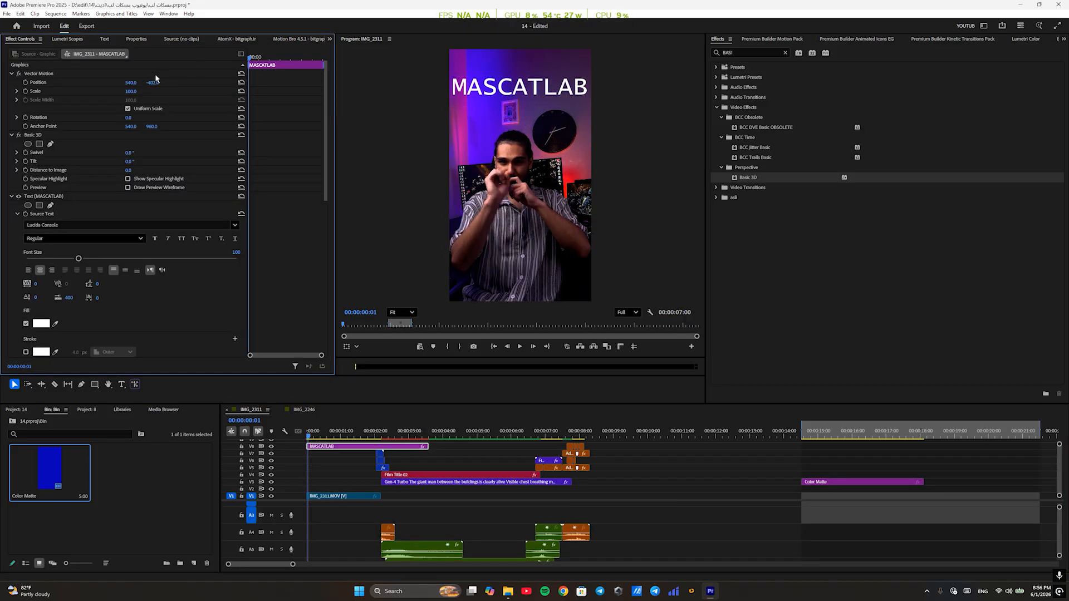
- Set the MASCATLAB title's scale to 70 and position to 527, -294, with Basic 3D swivel 27°, tilt -8° and distance -5
drag(133, 85, 140, 108)
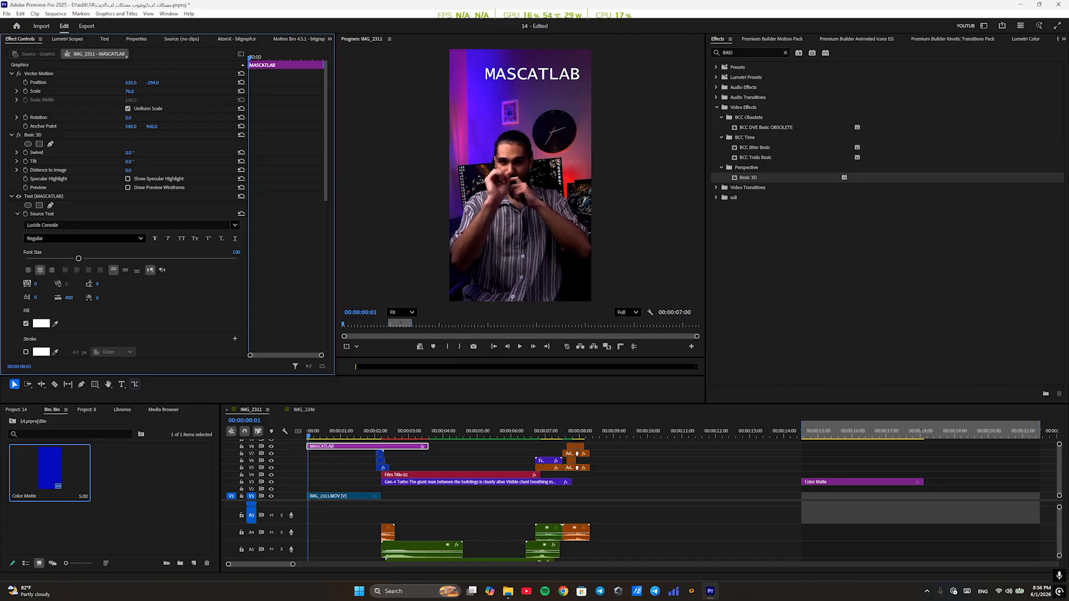
mouse_move(129, 153)
mouse_down()
mouse_move(144, 152)
mouse_move(122, 162)
mouse_move(139, 170)
mouse_move(126, 171)
mouse_up()
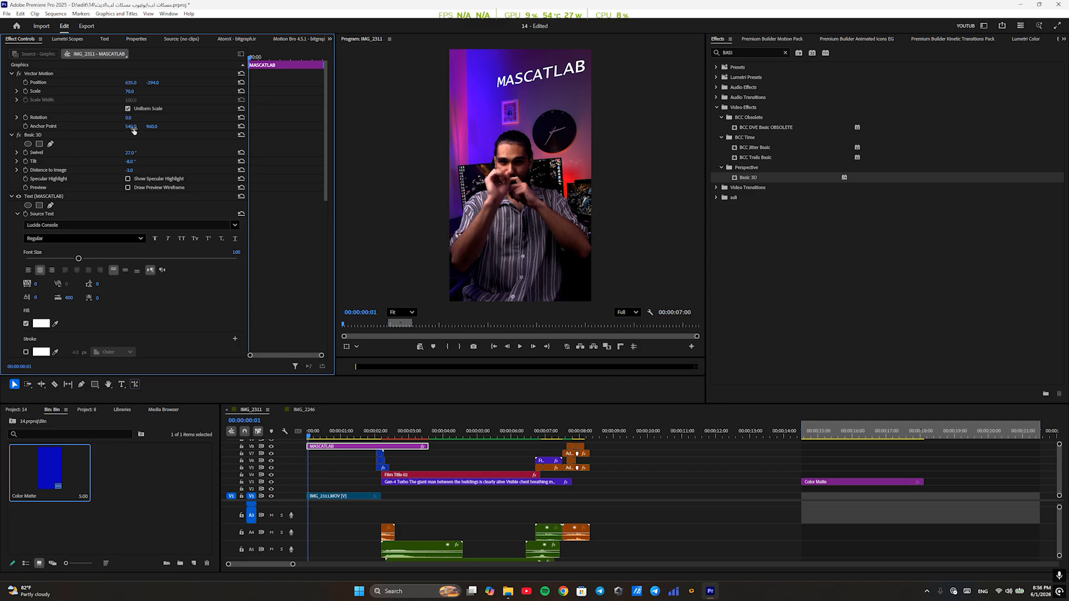
drag(134, 82, 131, 82)
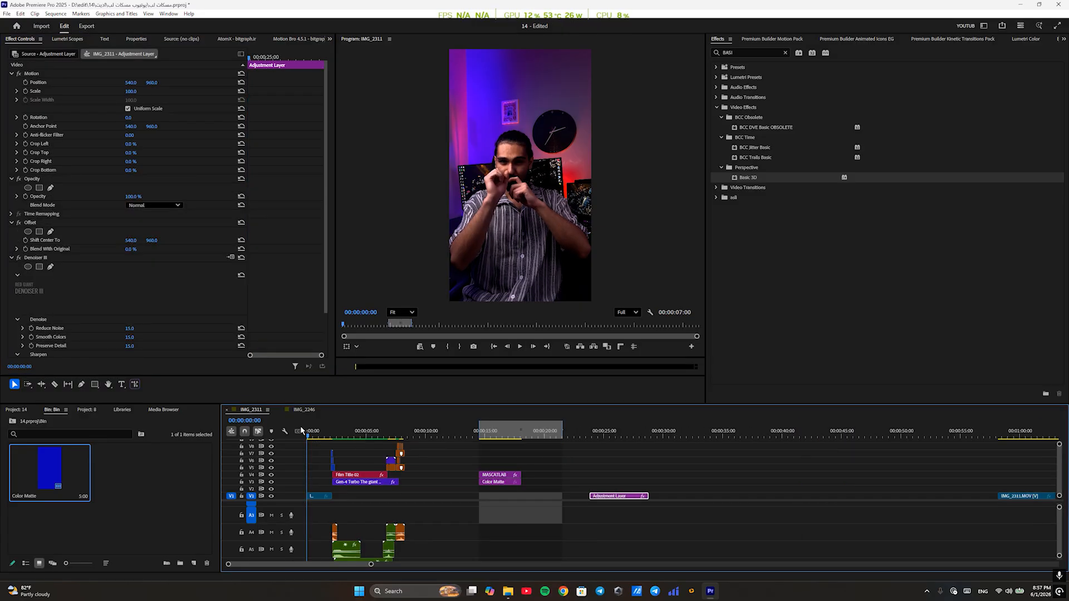
- Create an adjustment layer and place it above the other clips at the start of the sequence
scroll(310, 469, up, 6)
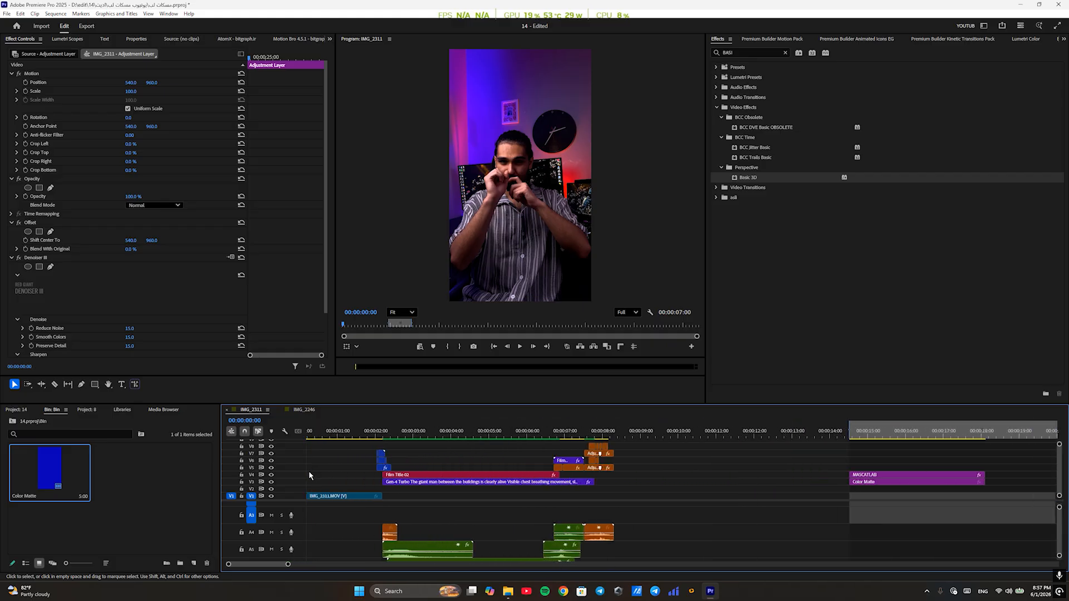
click(188, 565)
click(215, 509)
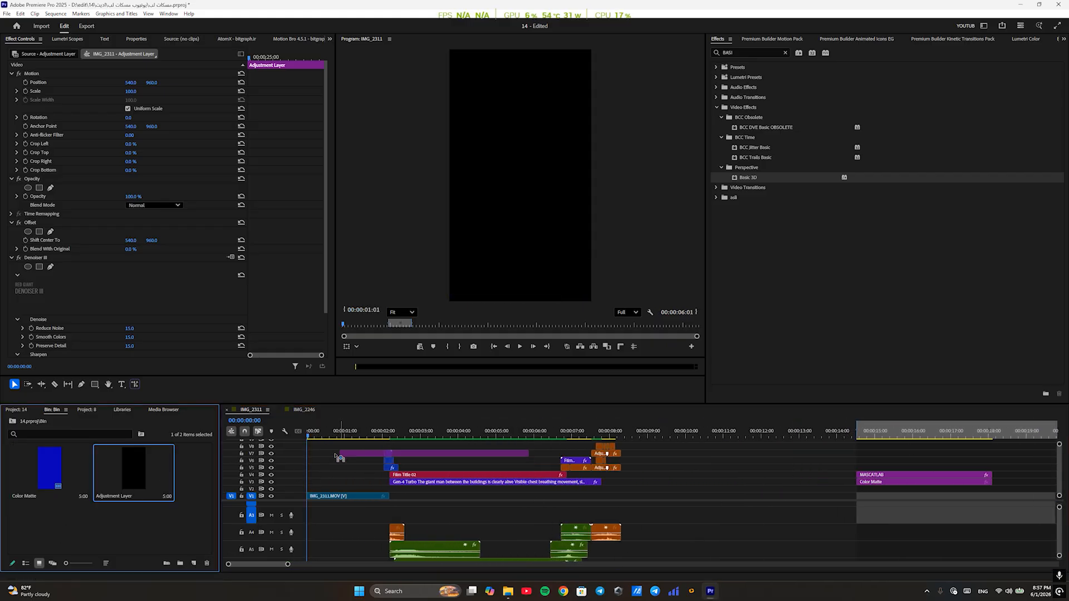
drag(298, 441, 309, 445)
click(326, 433)
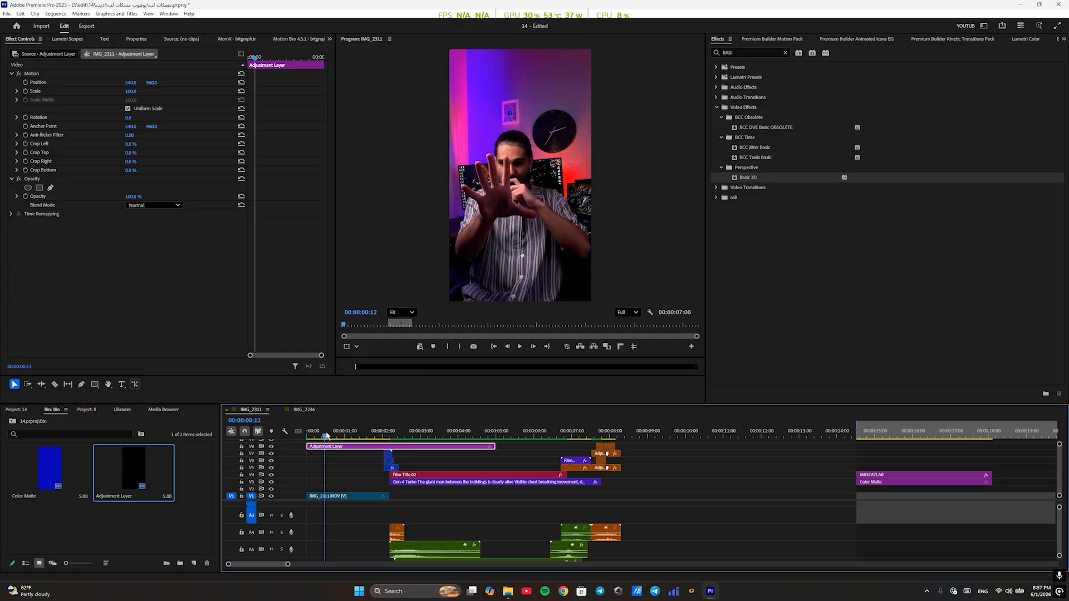
- Apply Camera Blur to the adjustment layer and reduce its Percent Blur to 1
key(ctrl+v)
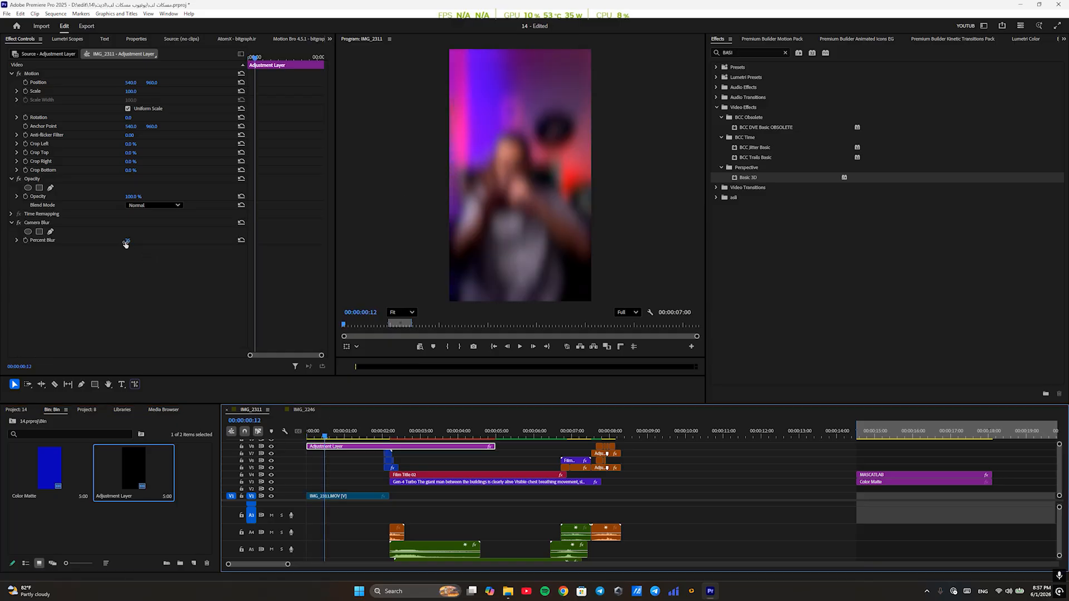
drag(128, 240, 116, 240)
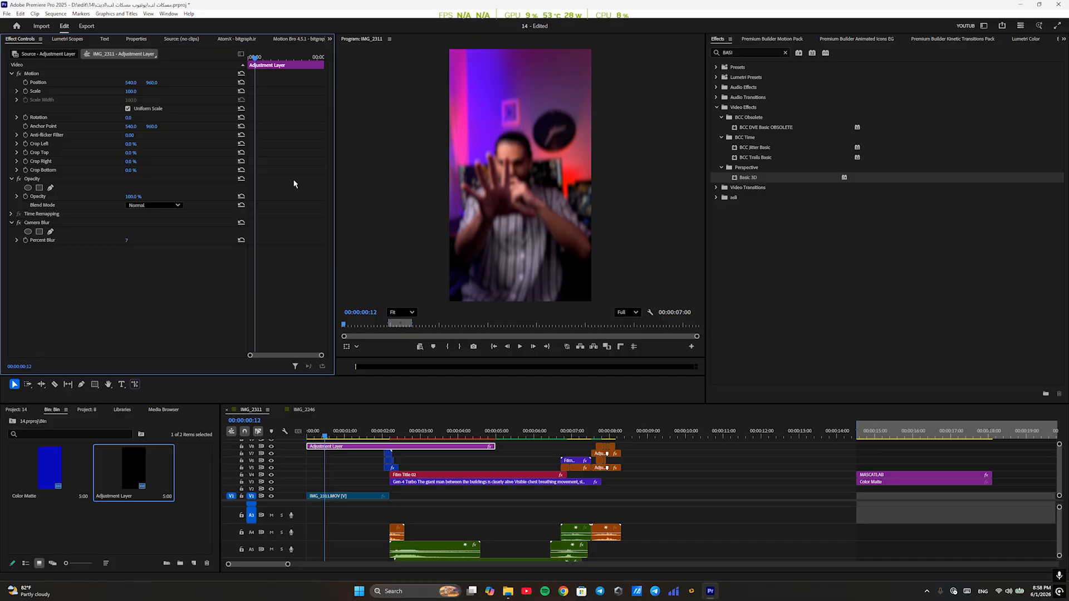
mouse_move(127, 240)
mouse_down()
mouse_move(138, 241)
mouse_move(114, 241)
mouse_up()
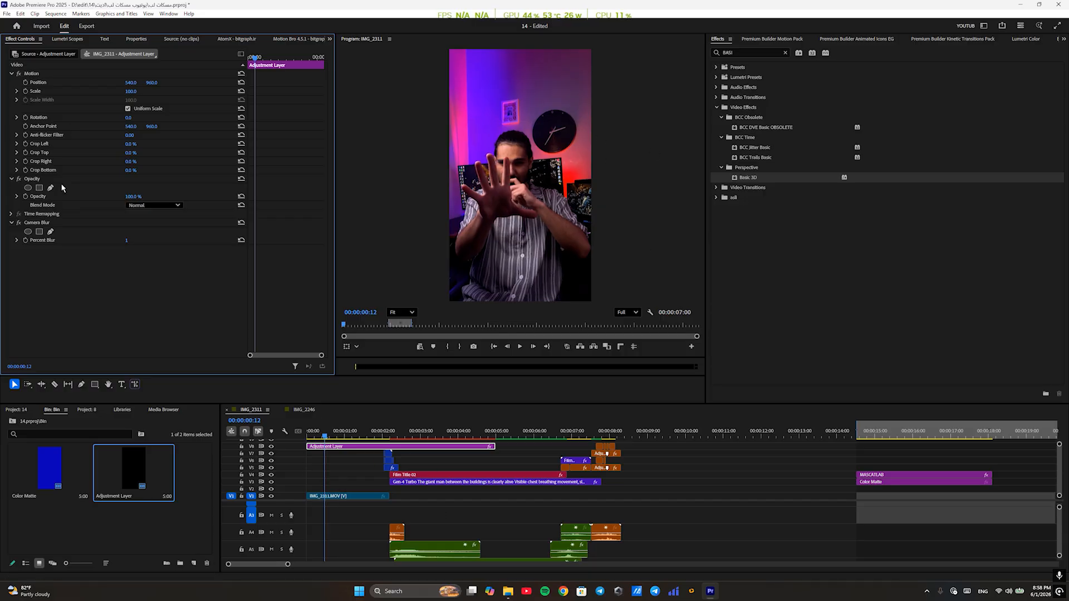
- Try out elliptical and free-drawn opacity masks on the adjustment layer
click(28, 188)
key(ctrl+z)
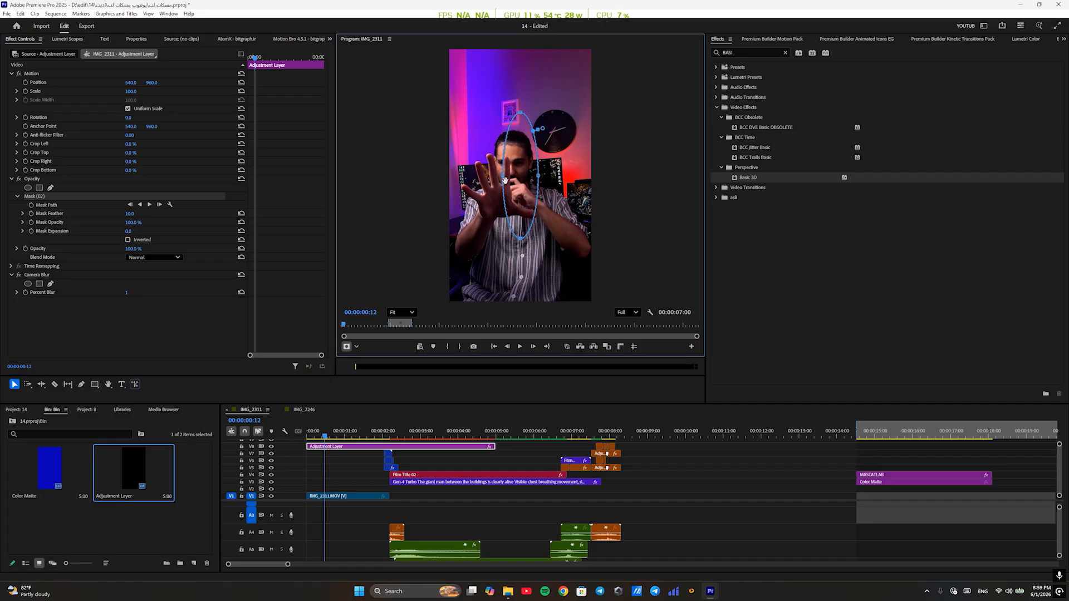
click(50, 188)
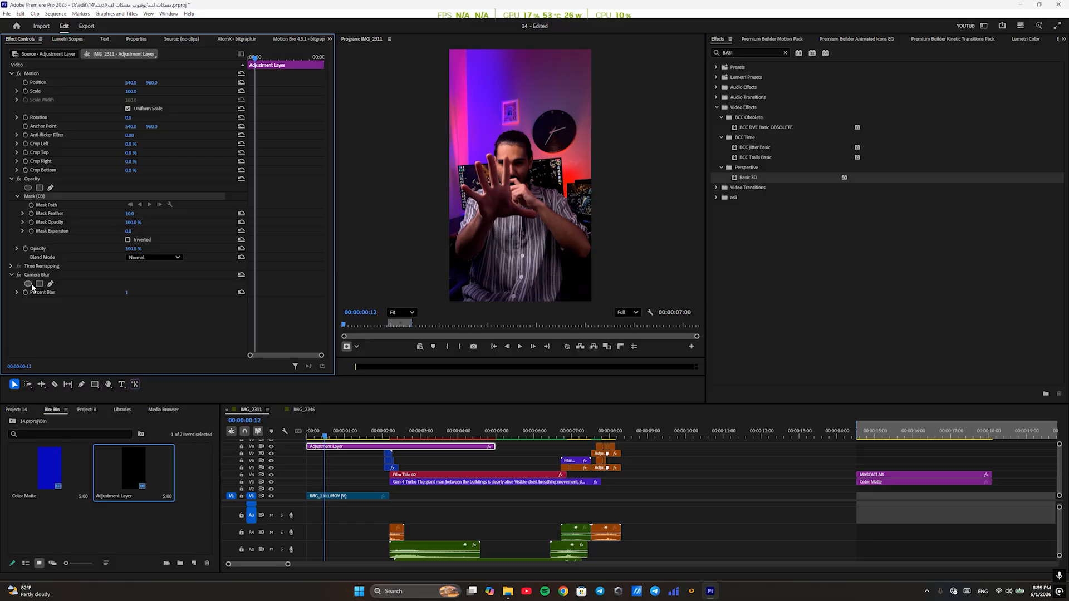
- Draw a free-form Camera Blur mask around the man, invert it and increase the Percent Blur so the background blurs
click(50, 284)
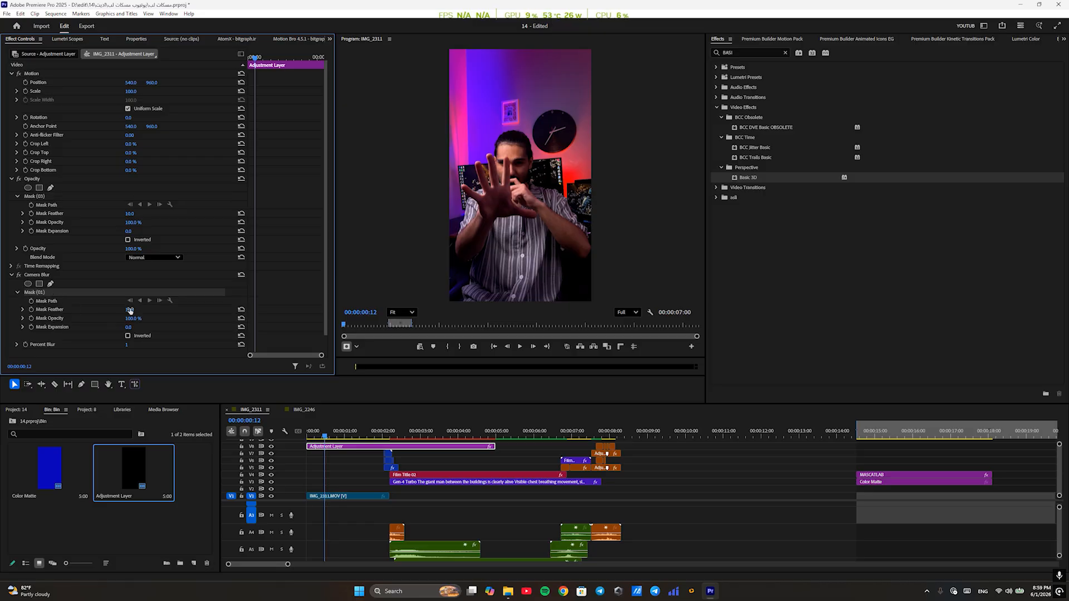
click(513, 123)
click(489, 133)
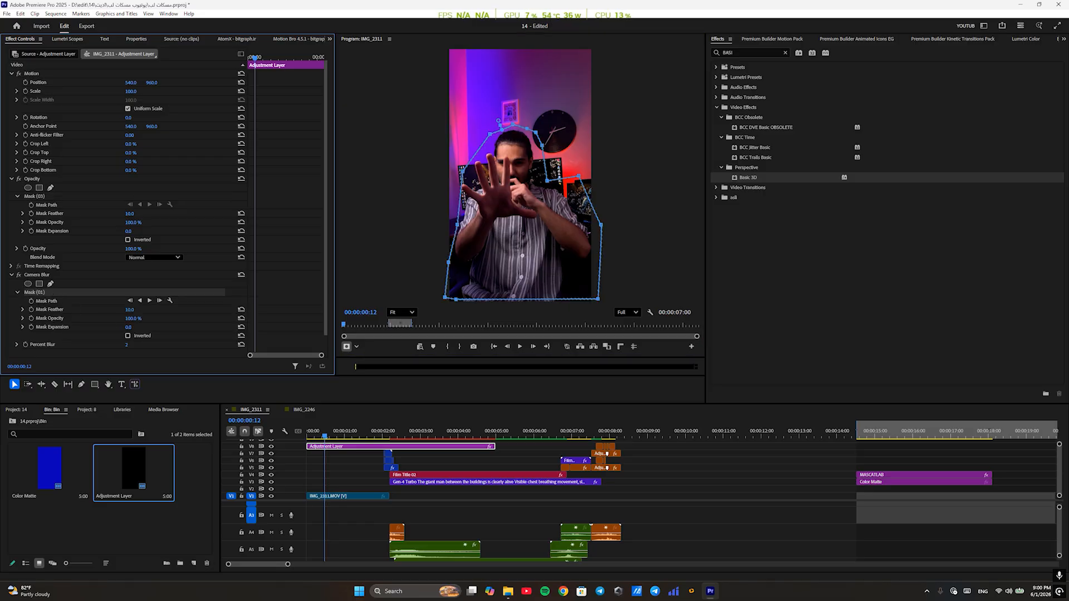
click(129, 336)
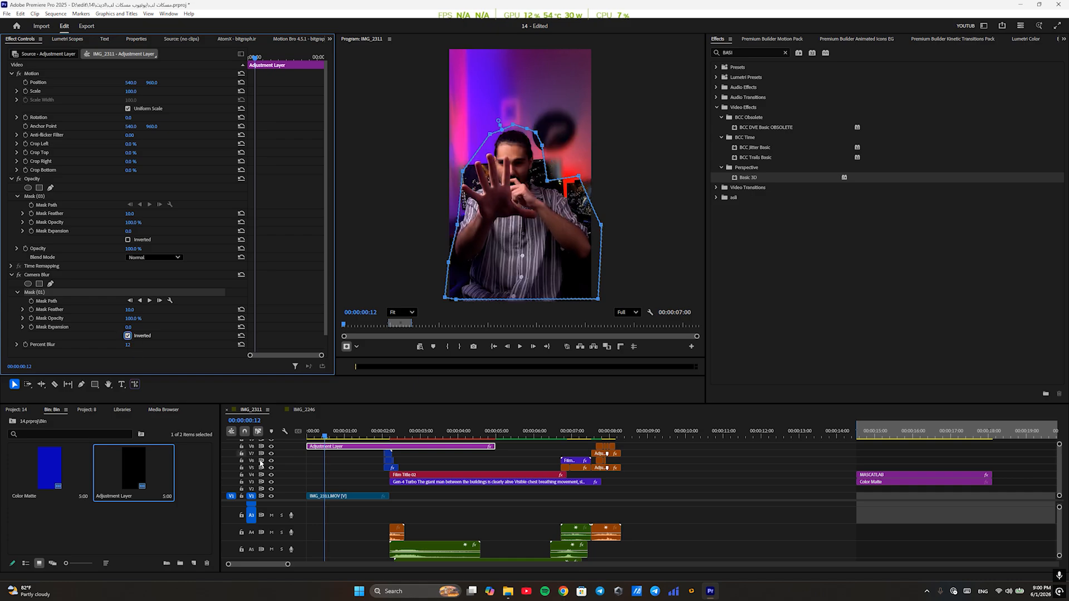
click(479, 454)
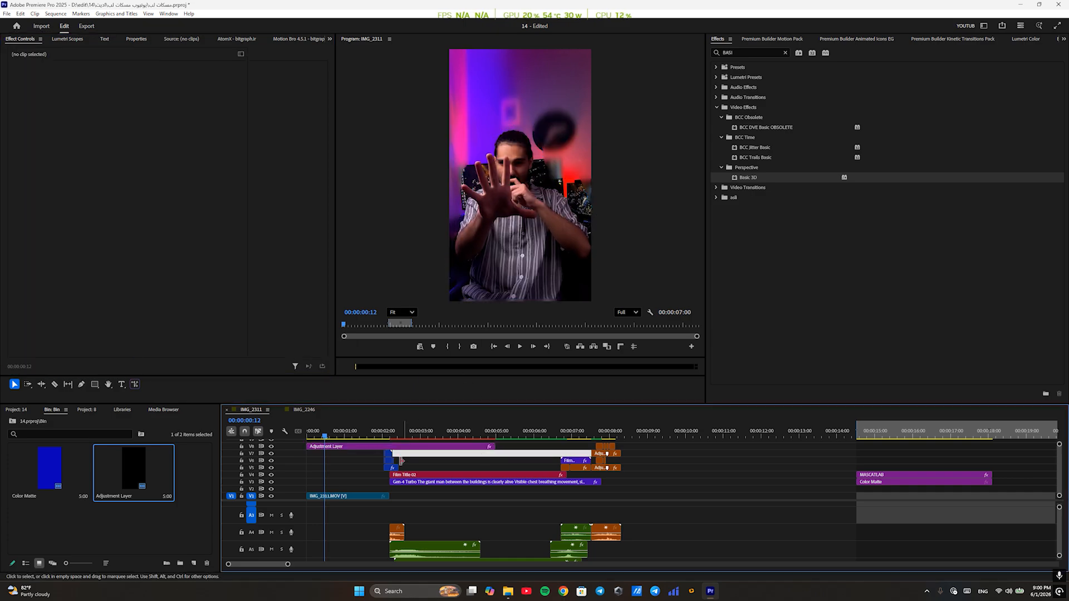
- Set the Camera Blur mask's feather to 312 and review the blurred background from the start of the sequence
drag(376, 444, 387, 436)
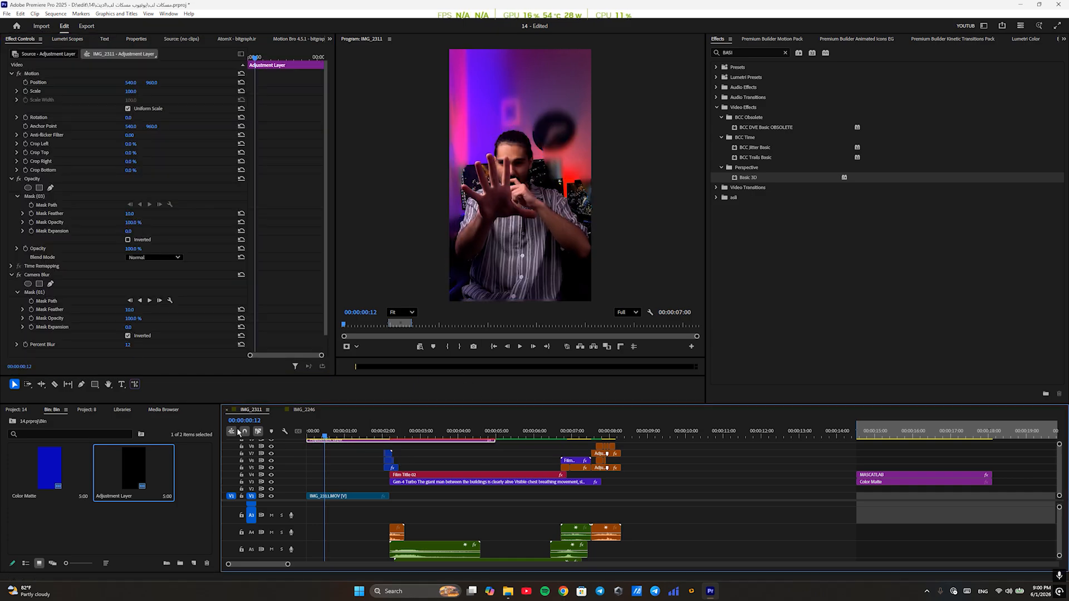
click(53, 291)
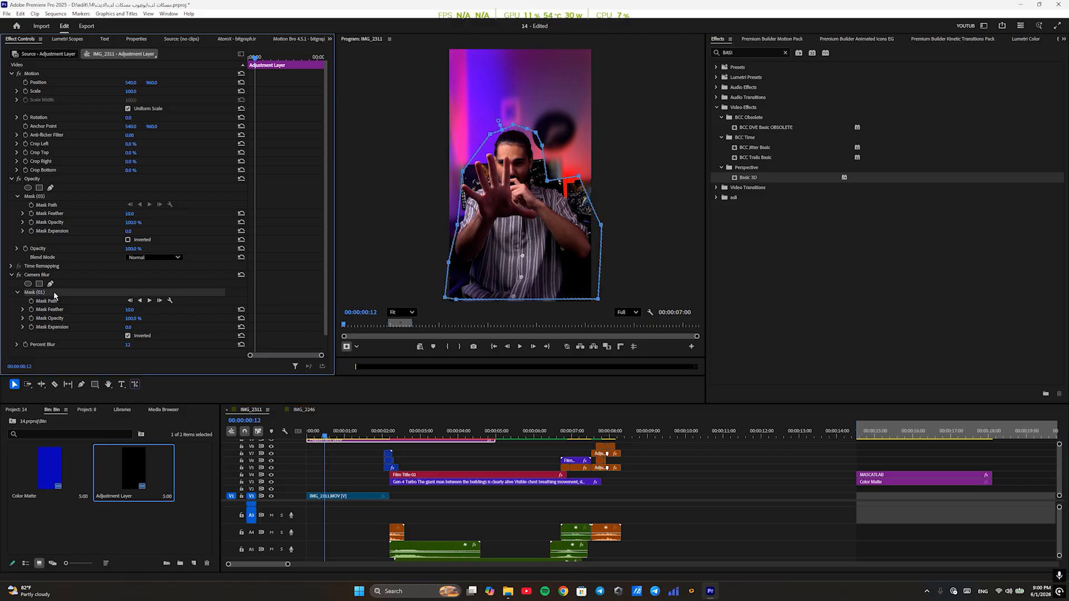
drag(499, 122, 484, 110)
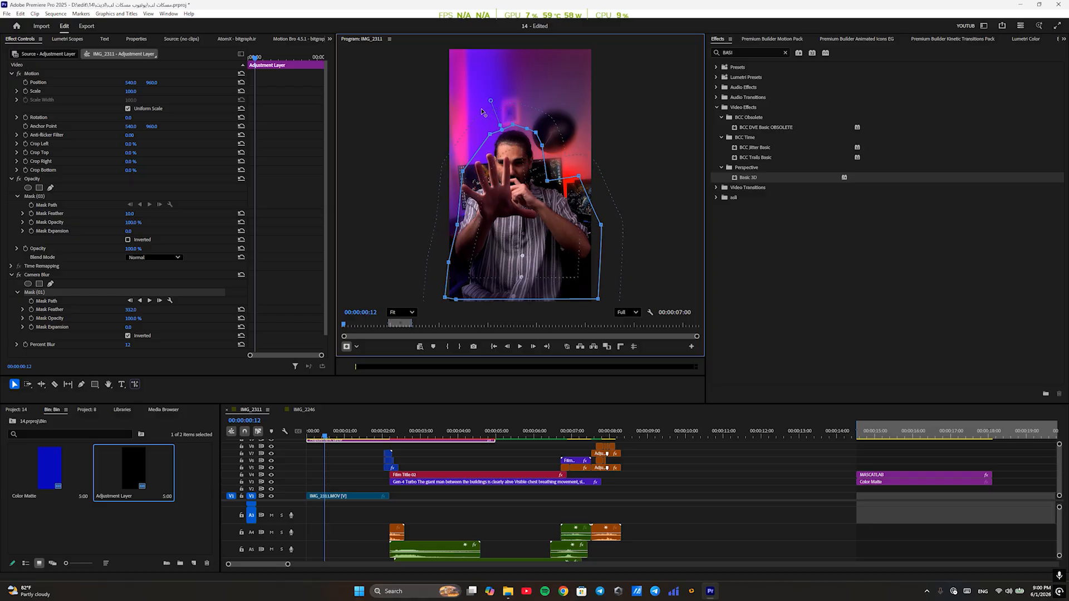
click(452, 460)
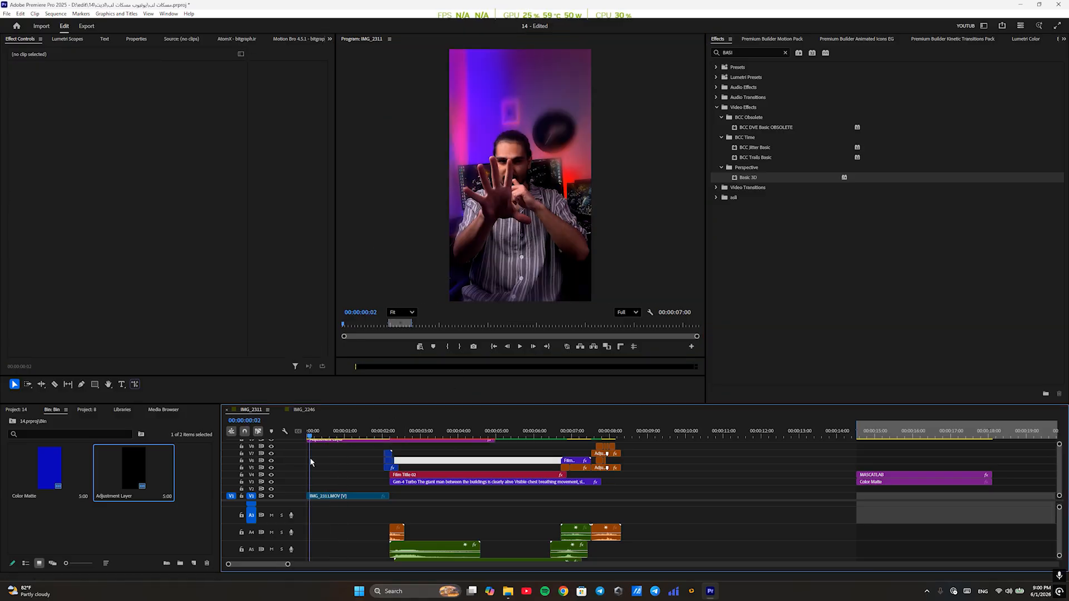
click(310, 435)
click(333, 496)
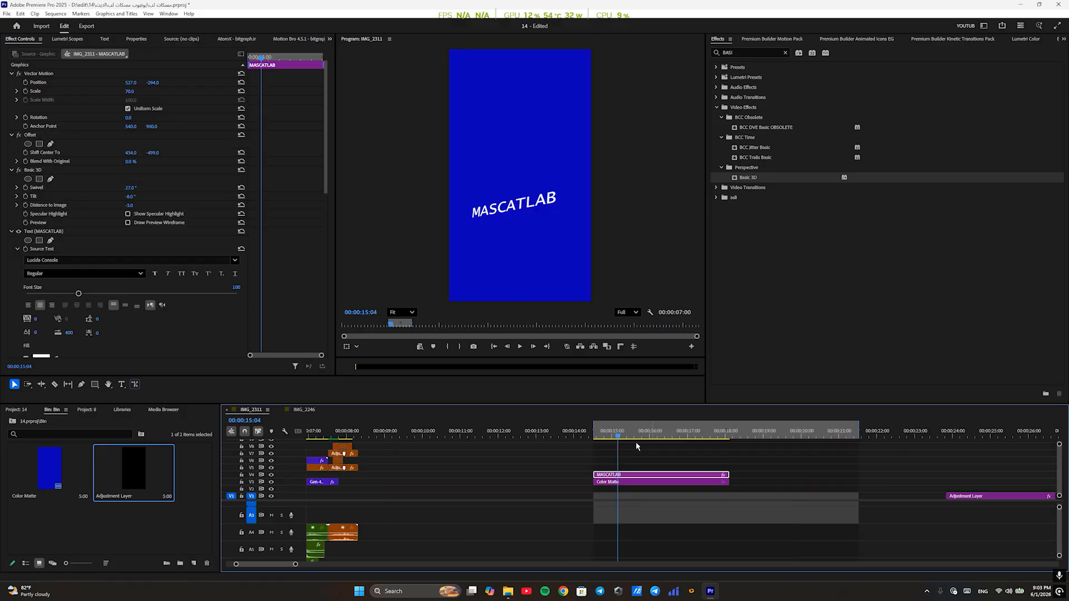
- Remove Basic 3D from the MASCATLAB title over the blue matte and set its horizontal position to 675
click(34, 169)
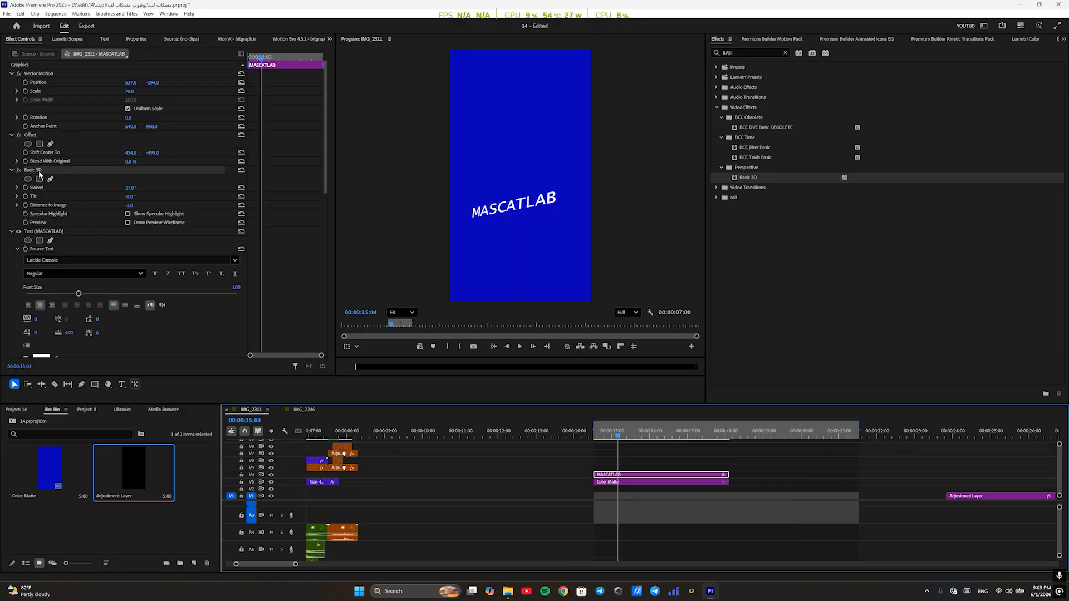
key(Delete)
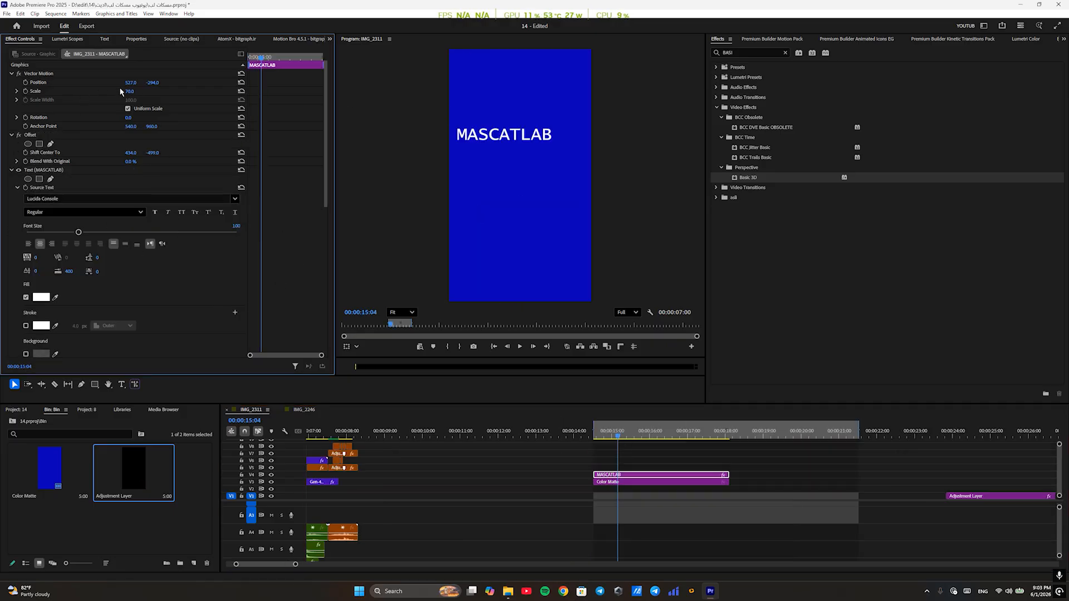
drag(130, 82, 653, 82)
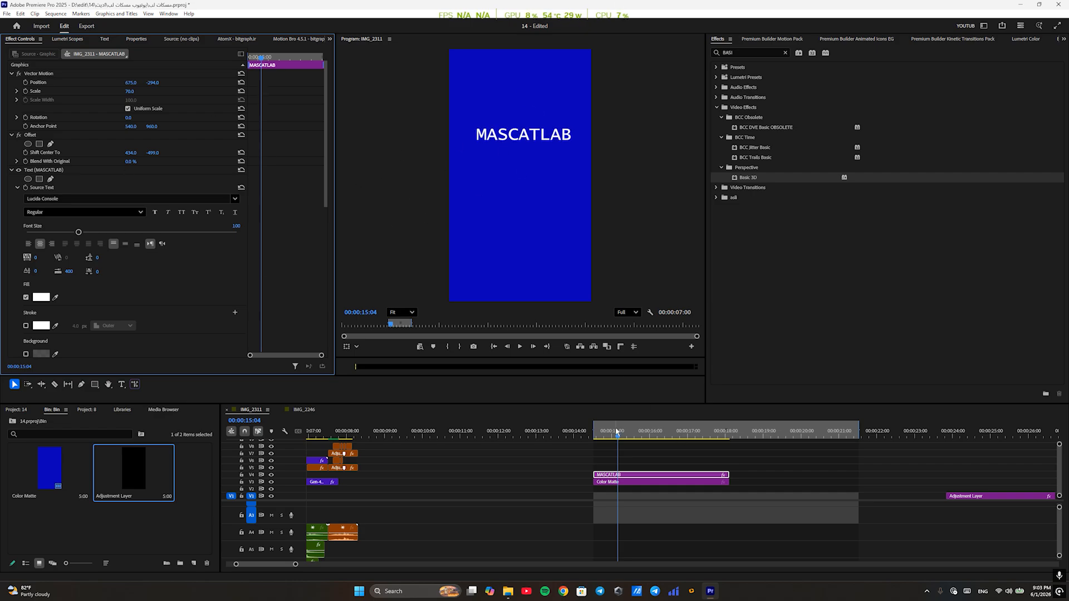
- Keyframe the Offset's Shift Center To from 00:00:14:18 to a vertical value of 1823 at 00:00:16:01 and play back the title
drag(617, 432, 602, 438)
click(25, 152)
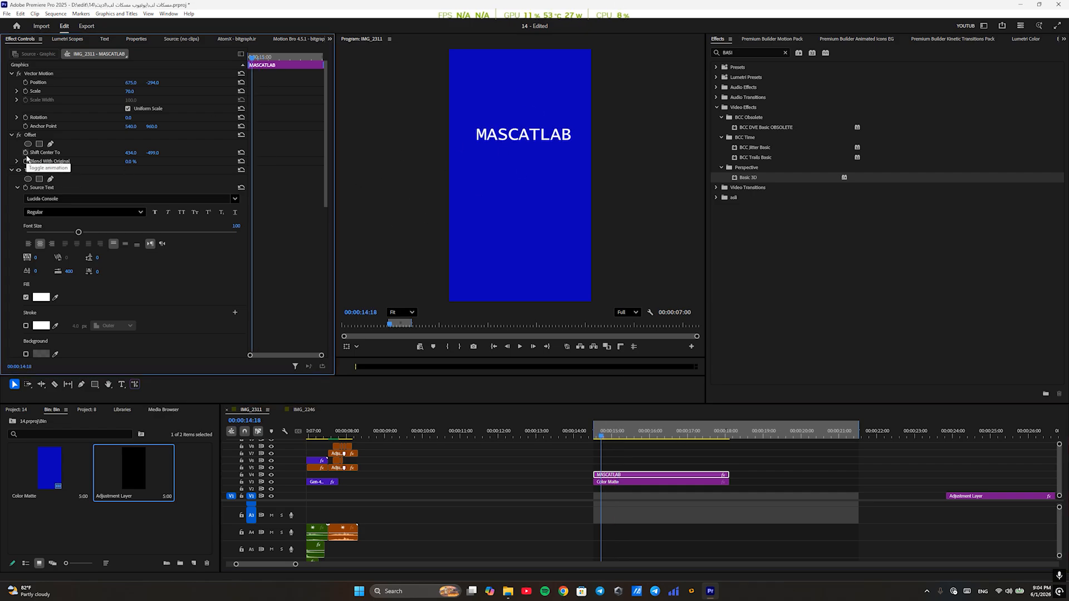
drag(155, 155, 179, 198)
key(space)
key(space)
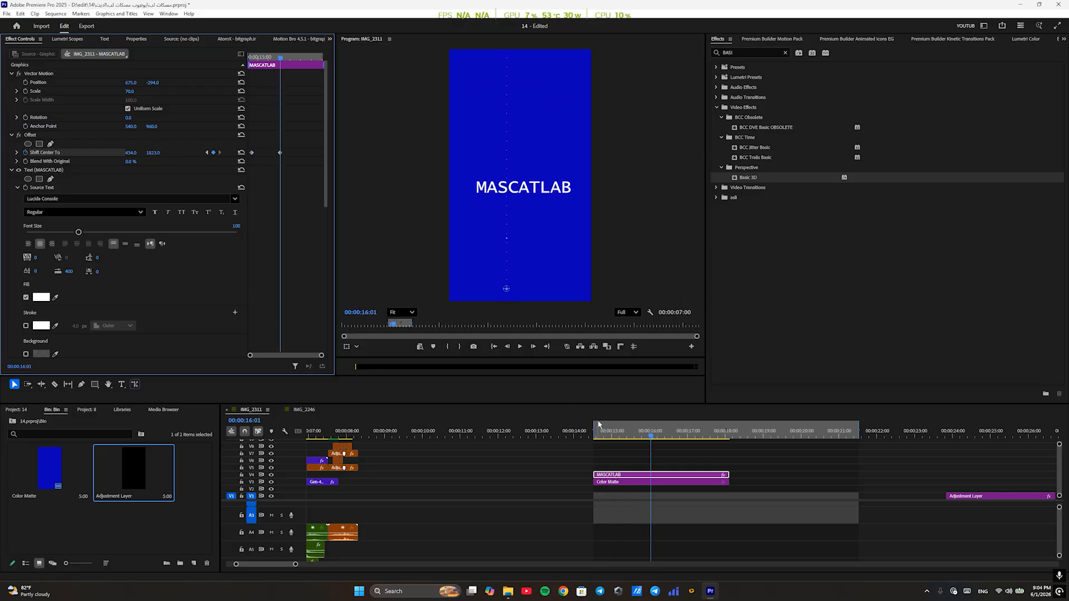
click(622, 434)
key(space)
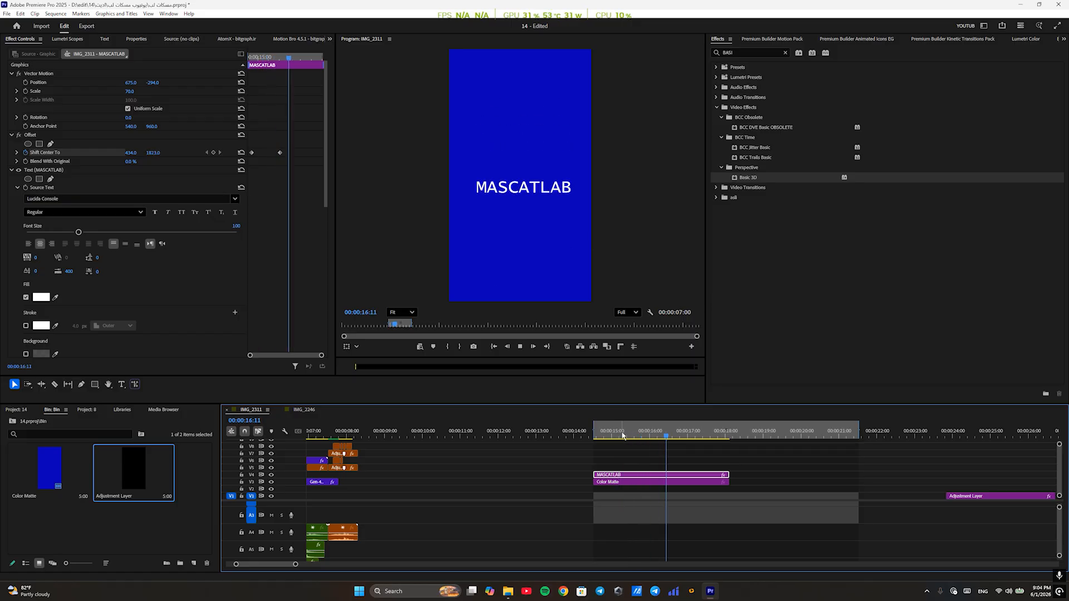
key(space)
- Shift the second Offset keyframe to 00:00:16:12, set its vertical value to 14572 and play back the faster motion
click(281, 152)
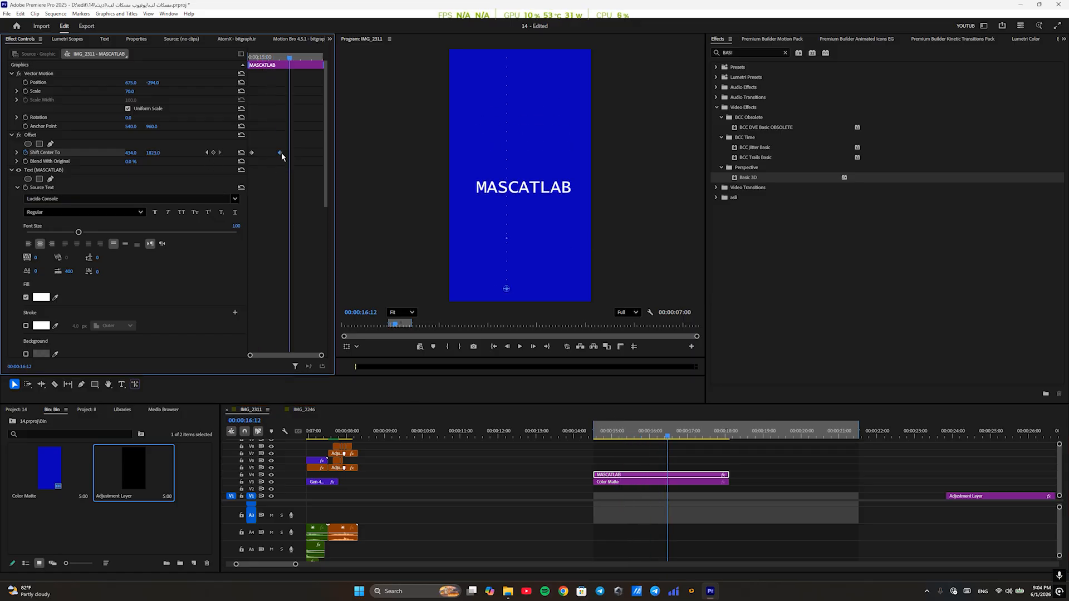
mouse_move(280, 153)
mouse_down()
mouse_move(331, 156)
mouse_move(289, 156)
mouse_up()
drag(153, 152, 1063, 153)
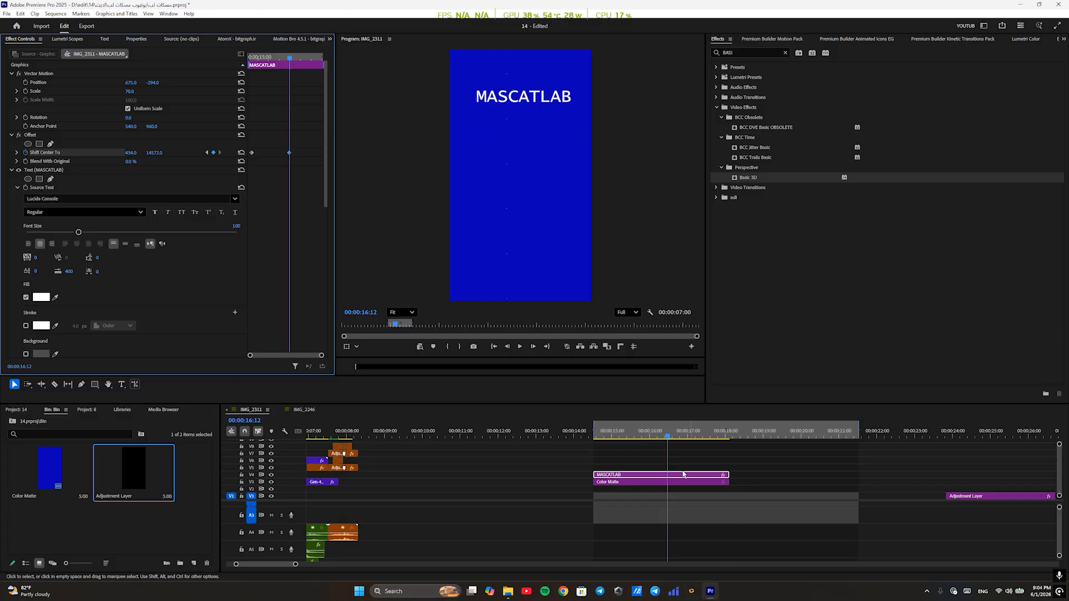
click(635, 448)
click(613, 435)
key(space)
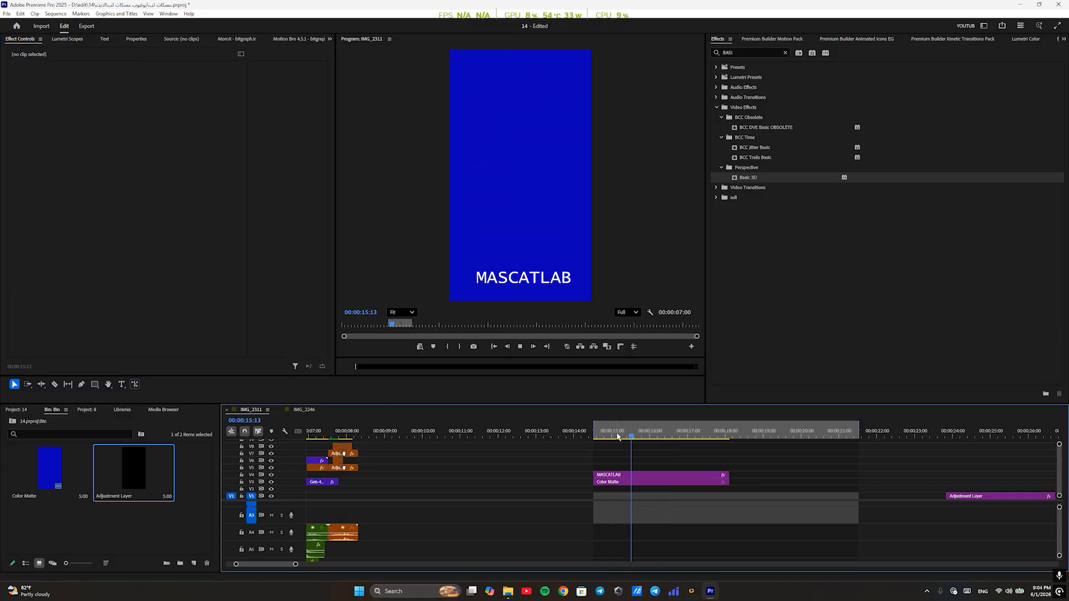
key(space)
- Place a new adjustment layer above the other clips at the beginning of the sequence
scroll(471, 515, down, 4)
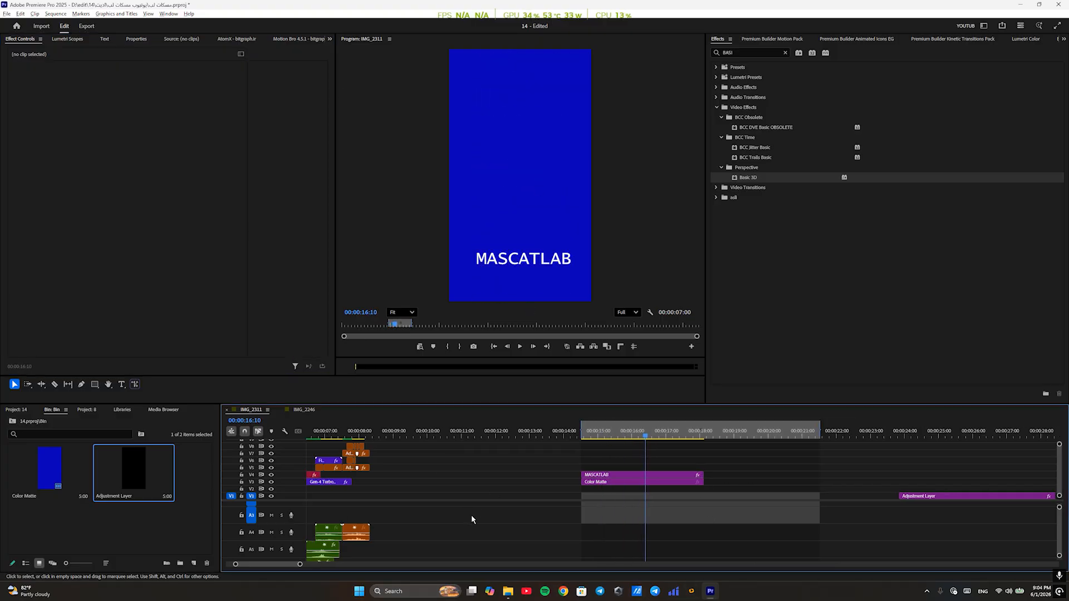
scroll(490, 493, down, 3)
drag(376, 432, 262, 477)
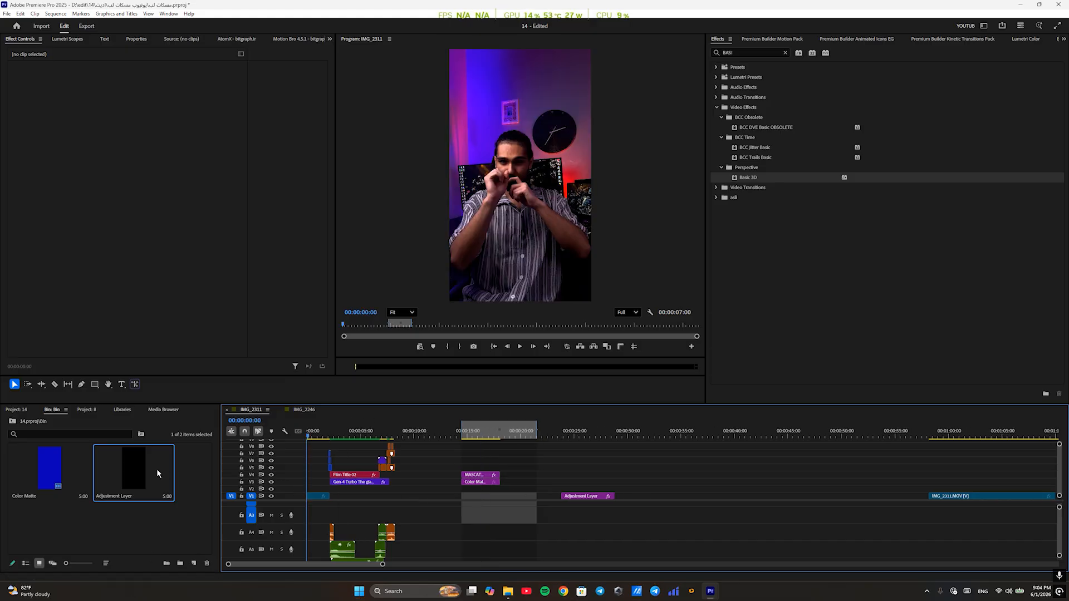
drag(158, 473, 311, 447)
- Split the new adjustment layer at 00:00:00:21, undoing the mistaken cut in the IMG_2311 clip
scroll(311, 448, up, 4)
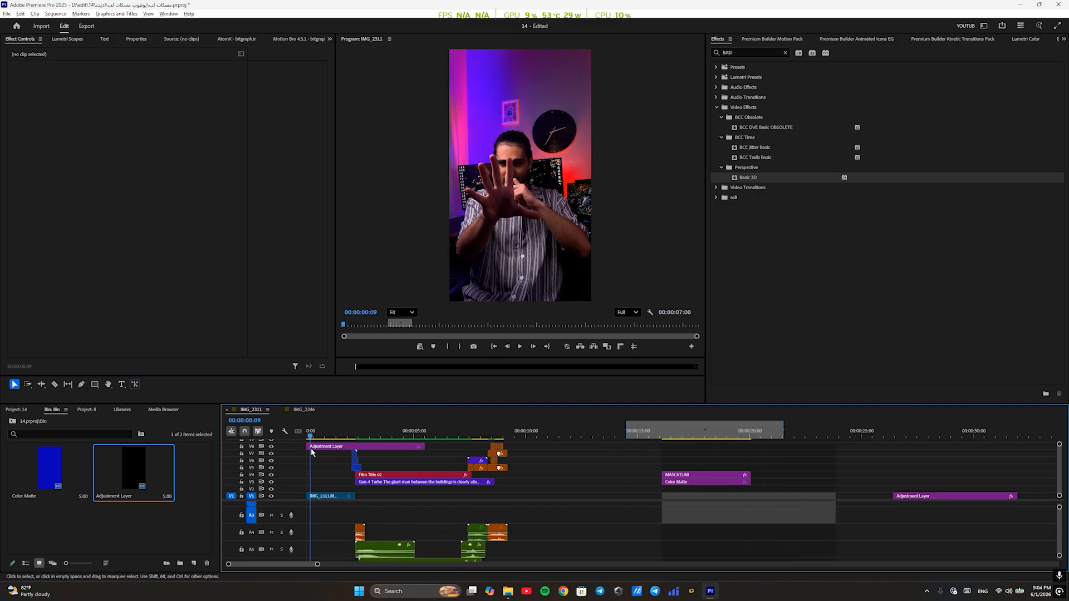
scroll(311, 449, up, 2)
click(312, 447)
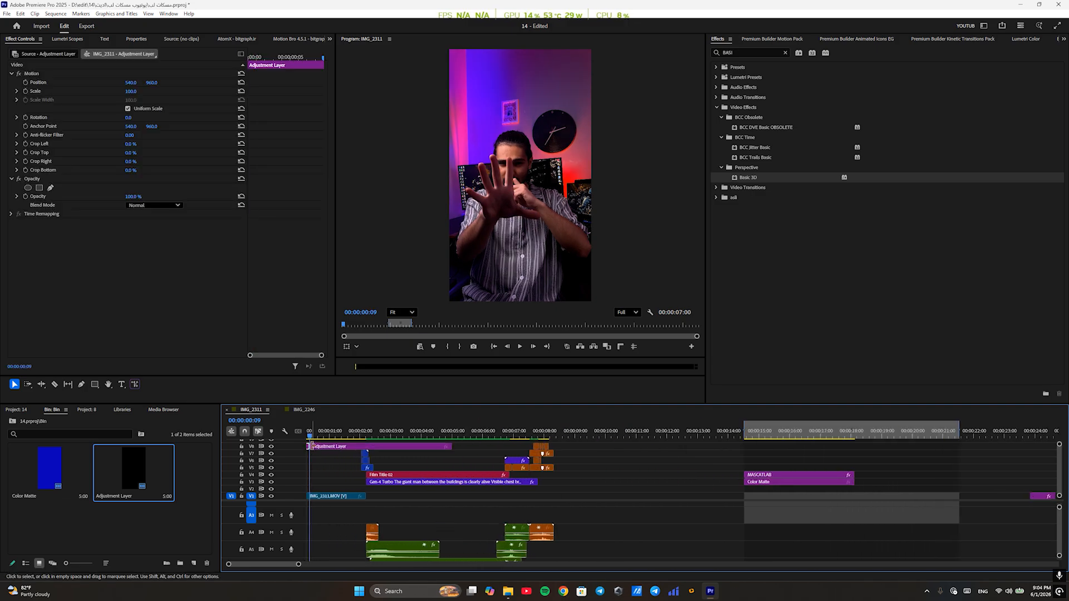
drag(311, 436, 324, 437)
key(ctrl+k)
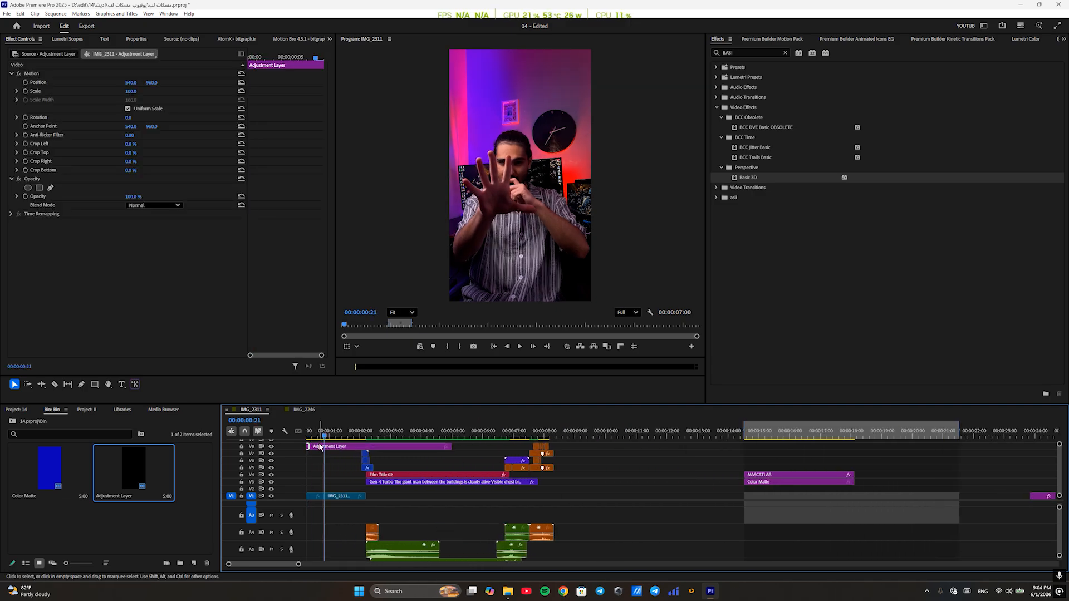
key(ctrl+z)
click(326, 447)
key(ctrl+k)
click(316, 437)
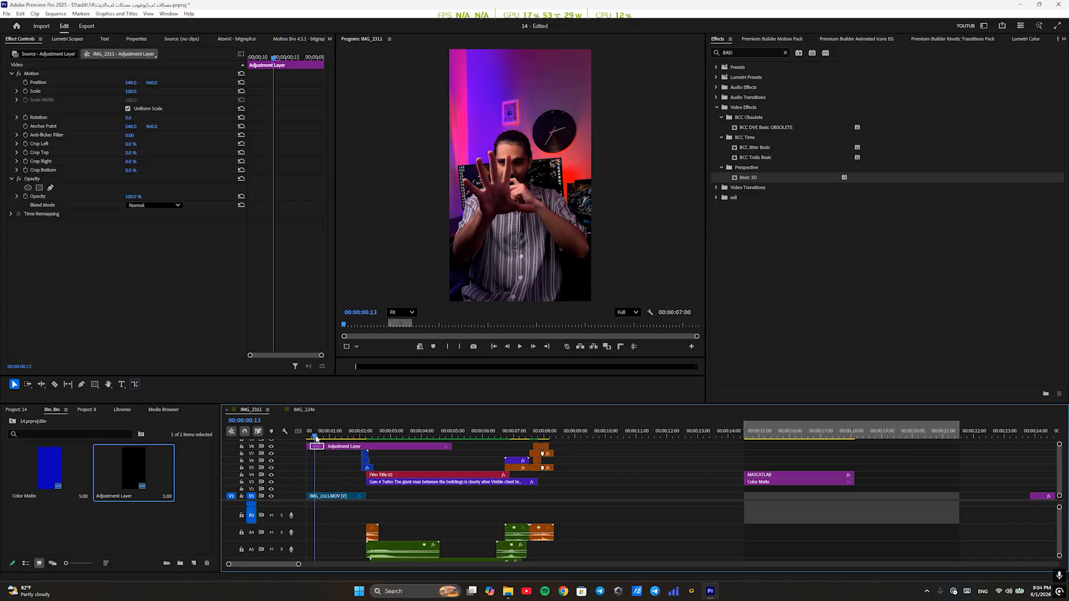
- Copy the Offset effect from the MASCATLAB title and paste it onto the short adjustment layer segment near the sequence start
click(804, 474)
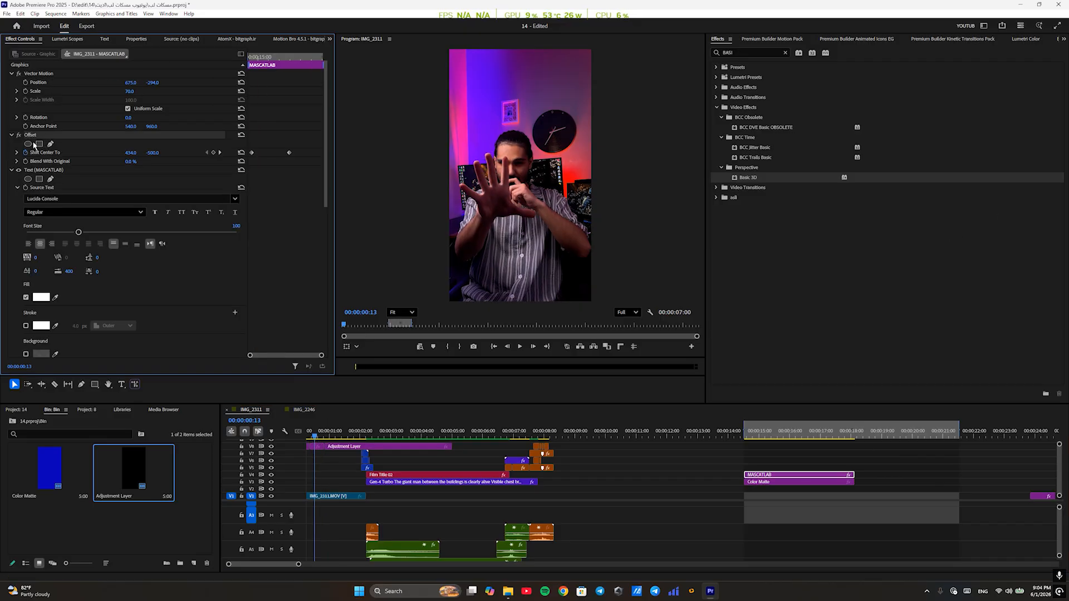
click(316, 447)
key(ctrl+v)
scroll(304, 447, up, 1)
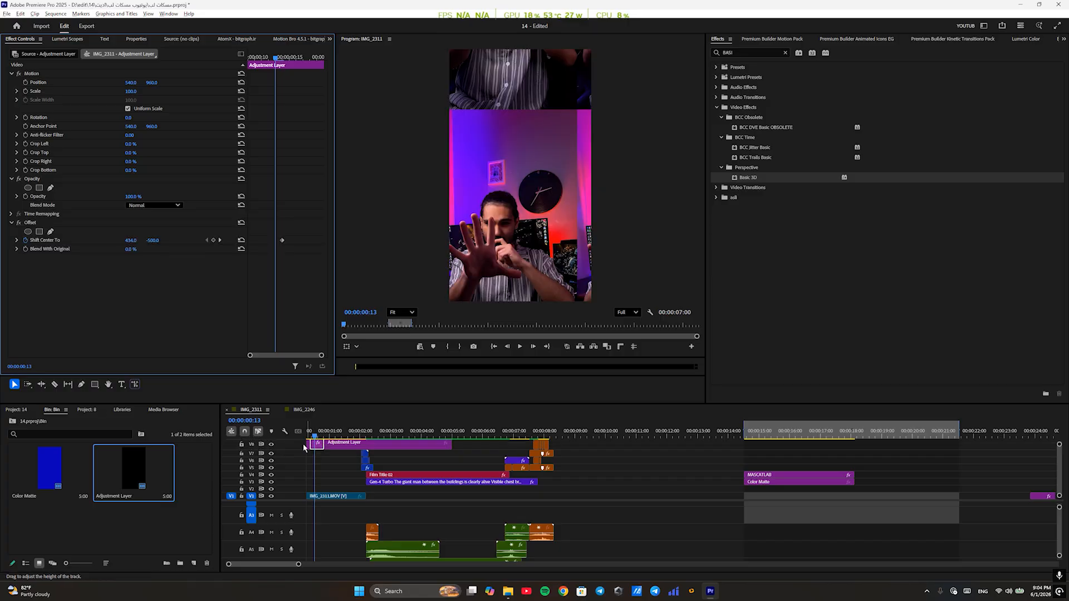
- Delete the visible pasted Offset keyframe on the short adjustment layer segment and reset Shift Center To at 00:00:00:09
key(=)
key(=)
key(=)
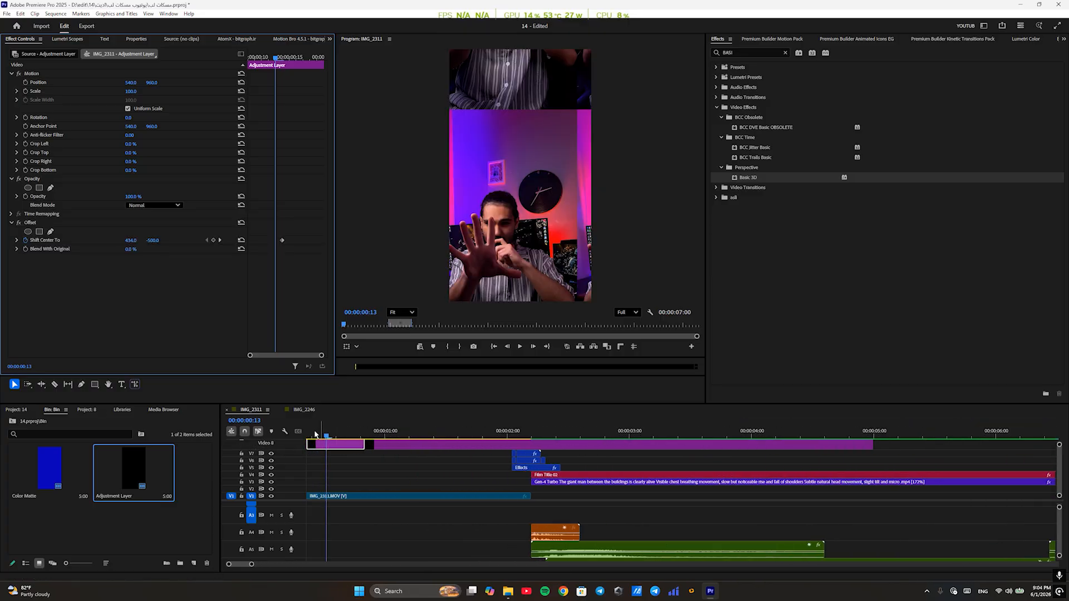
mouse_move(336, 433)
mouse_down()
mouse_move(308, 437)
mouse_move(350, 438)
mouse_up()
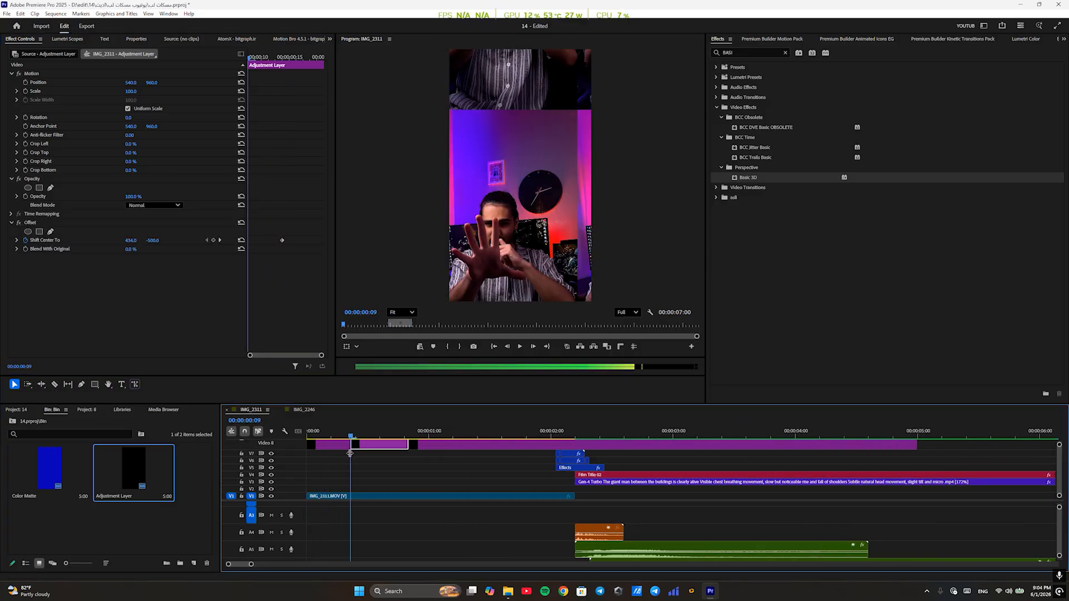
drag(302, 227, 240, 277)
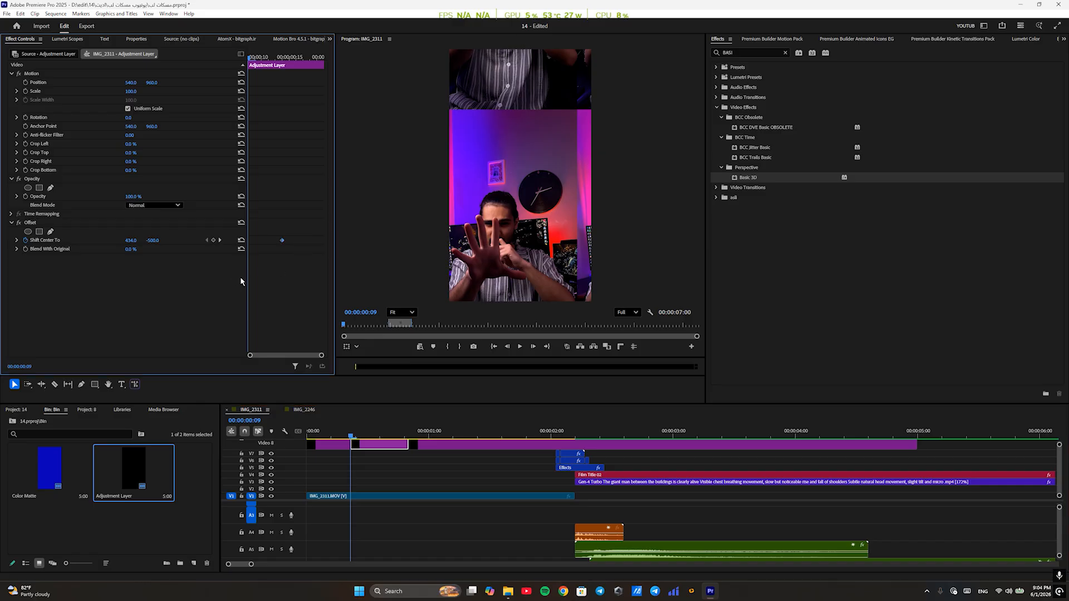
key(Delete)
click(241, 240)
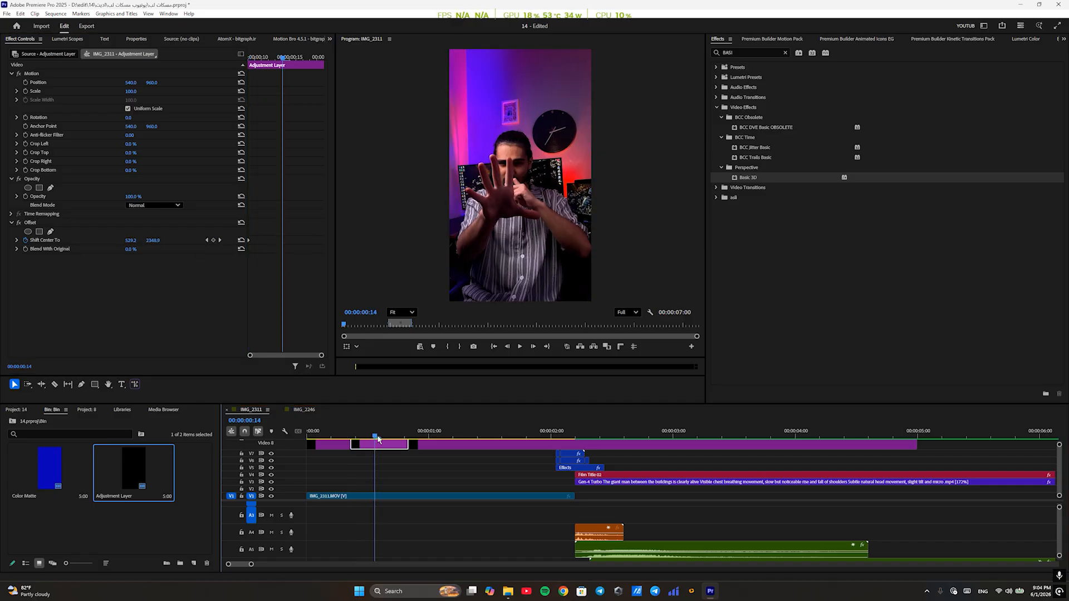
- Scrub and play back the Offset motion on the short adjustment layer segment
drag(397, 430, 342, 427)
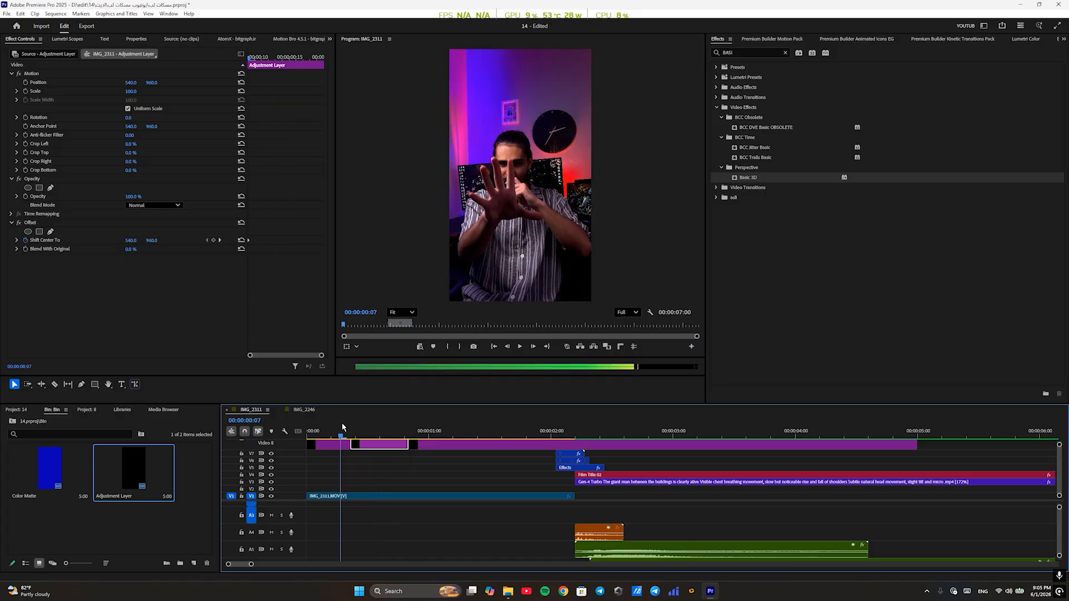
key(space)
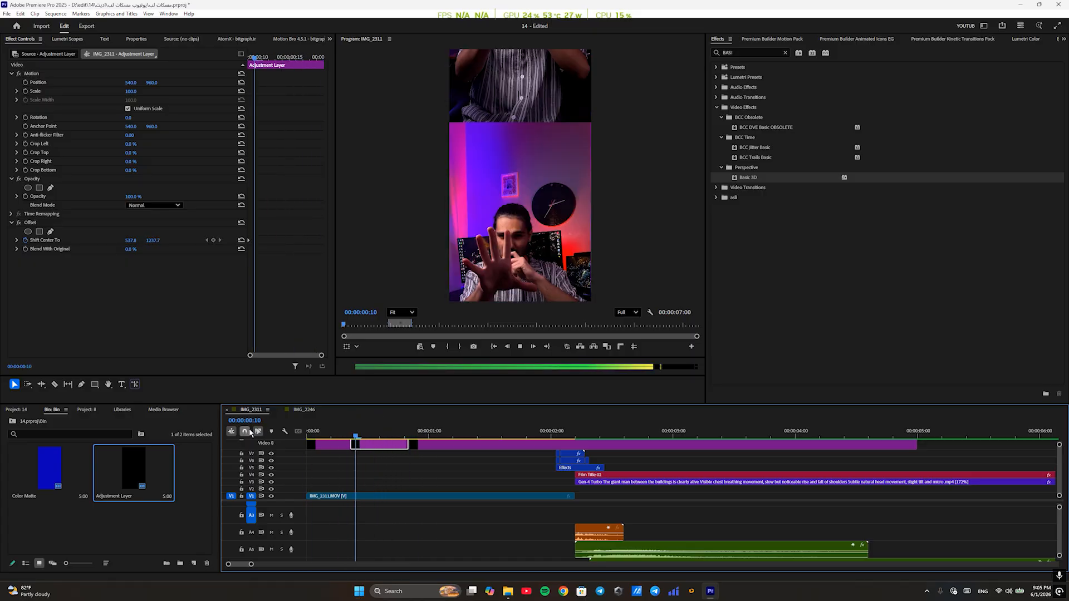
key(space)
- Set the Offset's Blend With Original to 100% at 00:00:00:13 and play back the segment
drag(342, 432, 370, 446)
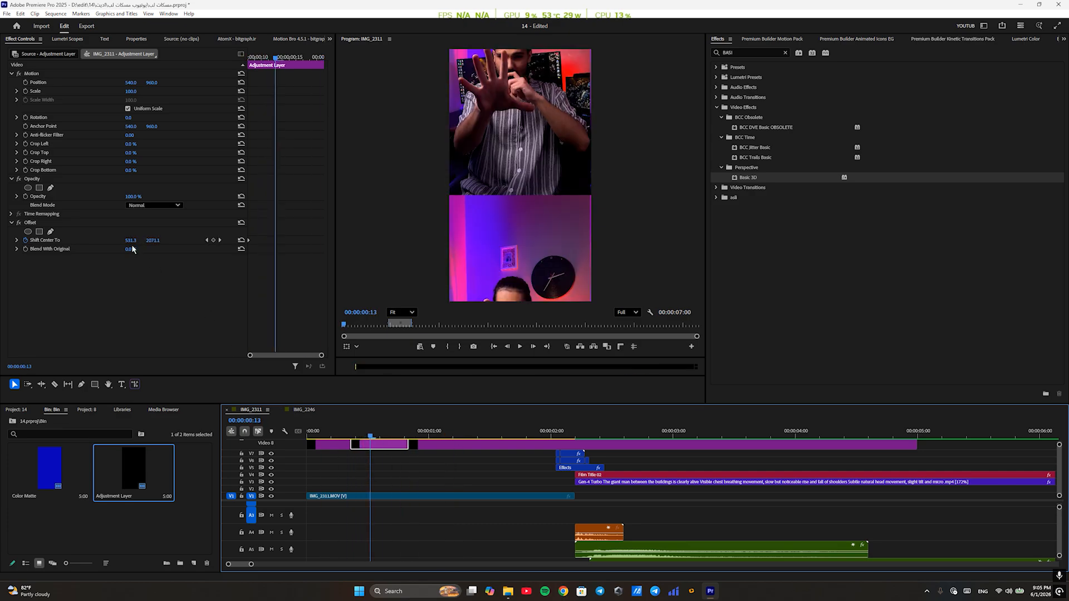
drag(131, 249, 352, 392)
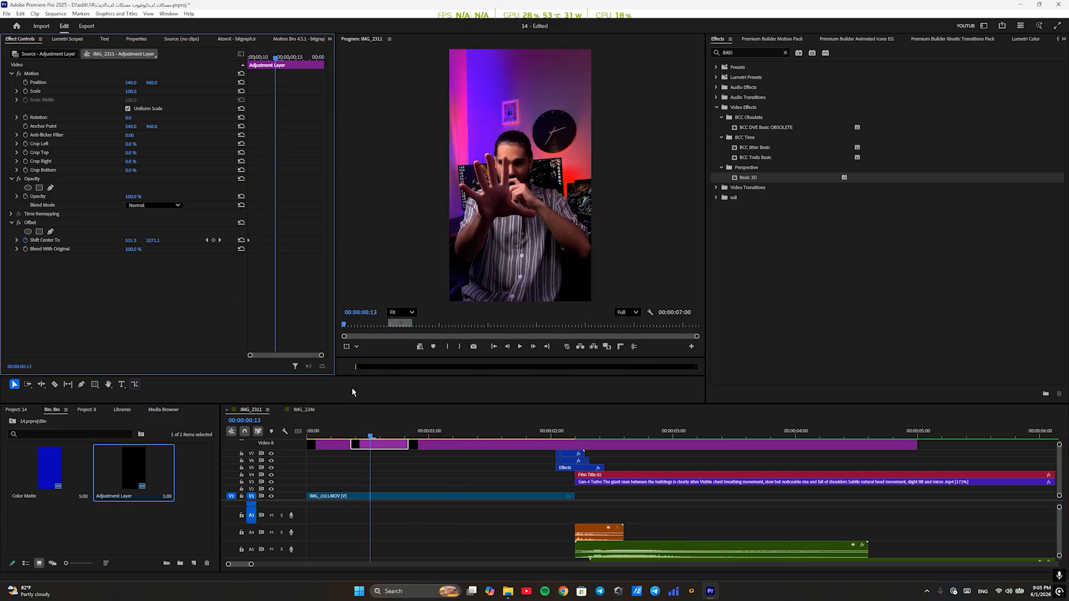
key(space)
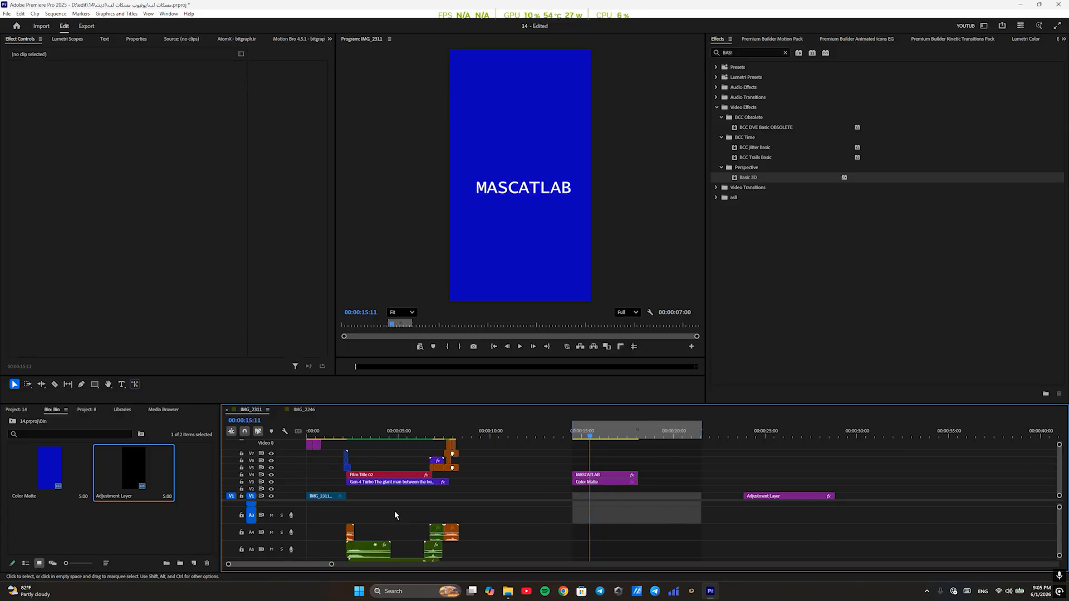
- Open the DeNoise custom setup of the IMG_2311 audio clip, play the clip and raise the Amount to 100%
scroll(392, 512, up, 3)
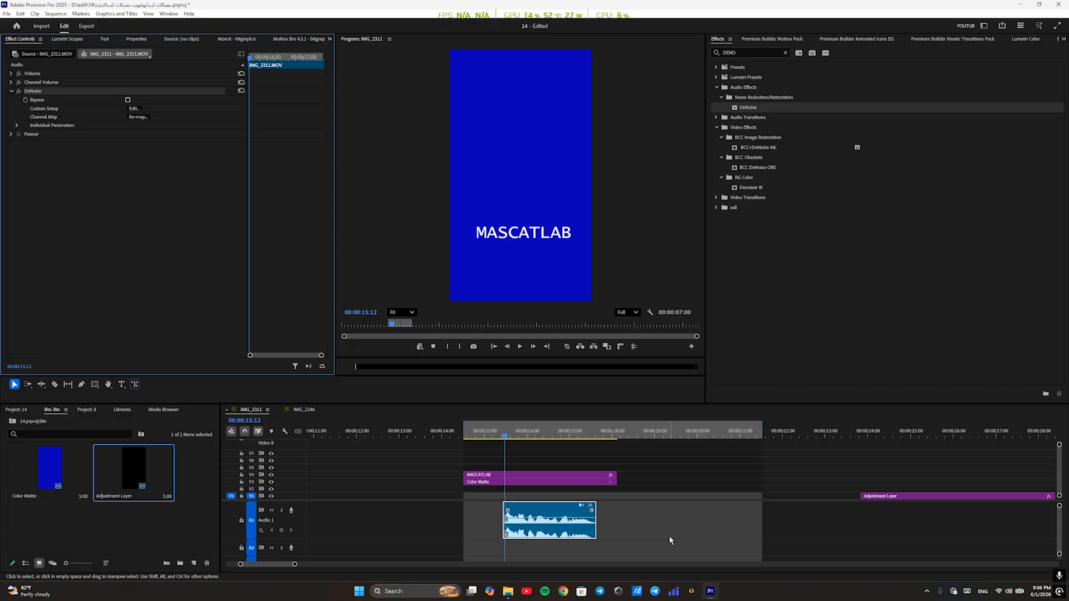
click(134, 109)
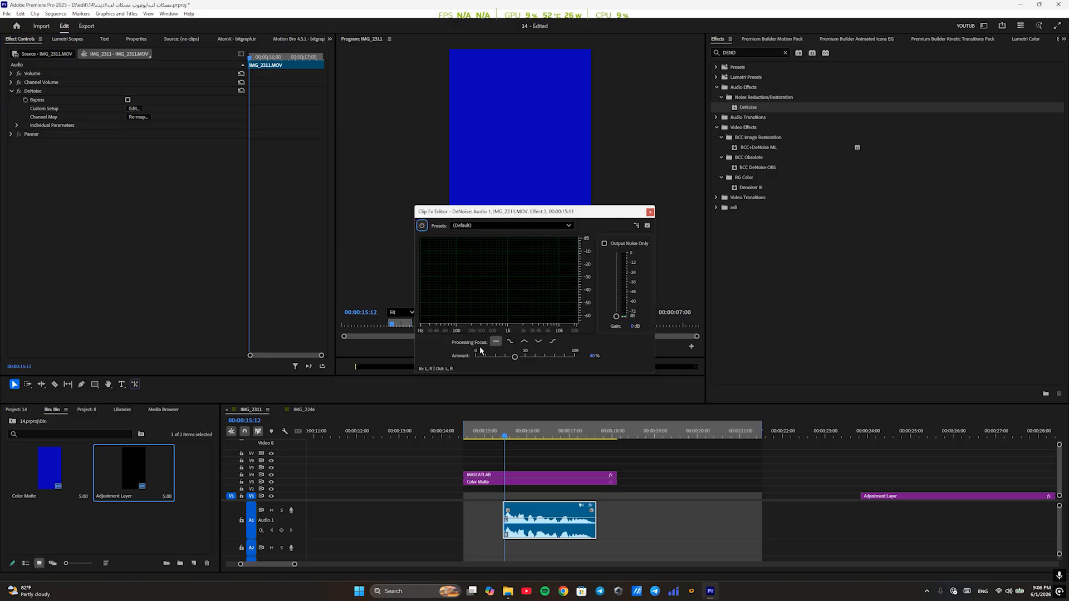
click(519, 439)
key(space)
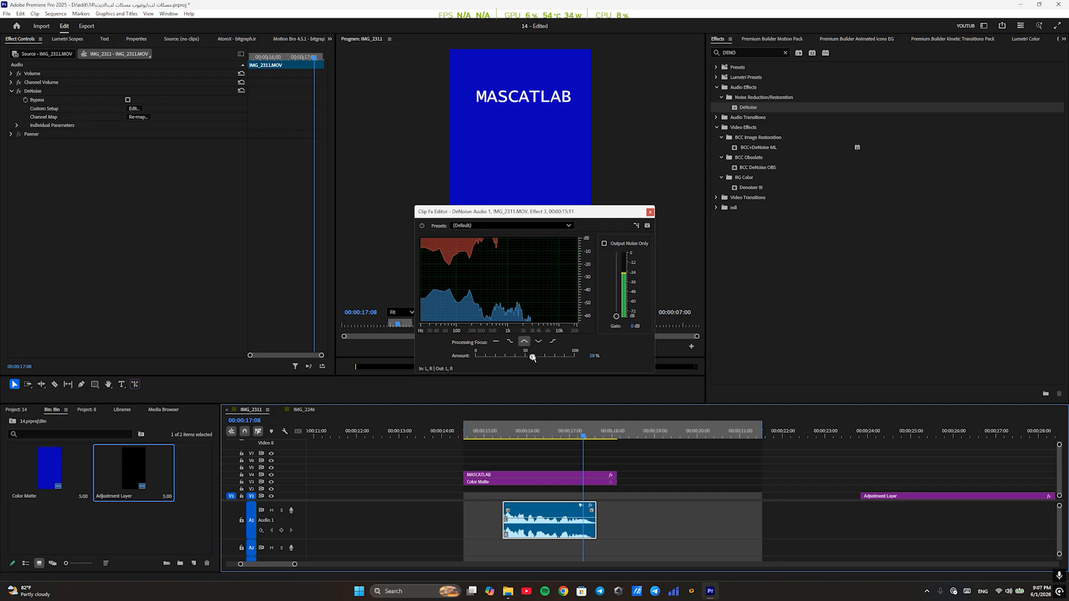
drag(532, 358, 611, 371)
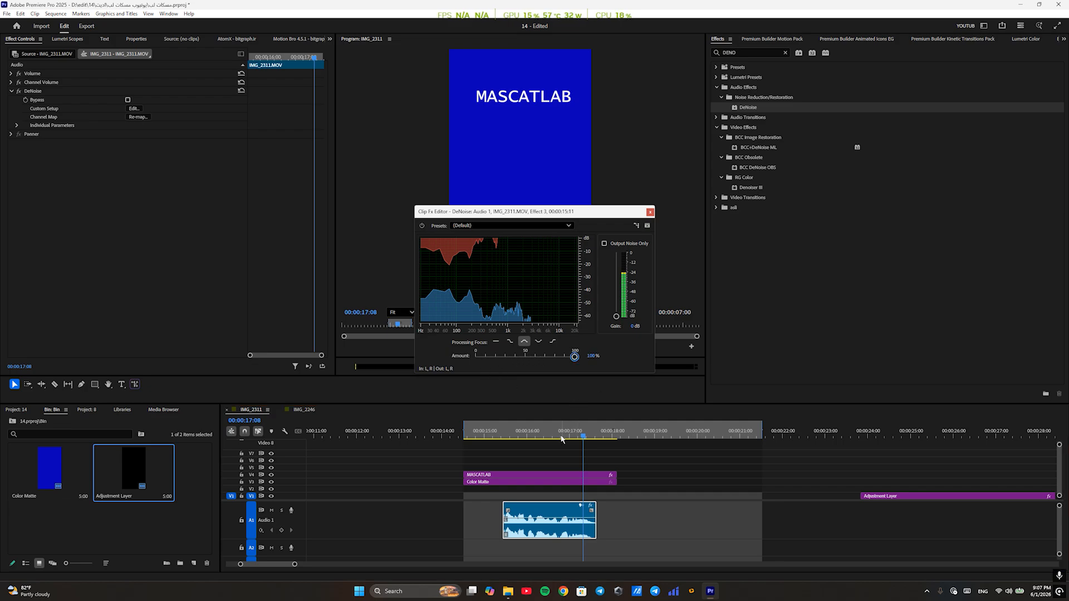
drag(561, 439, 529, 439)
- Apply the Heavy Noise Reduction preset to DeNoise, play back the audio clip and close the effect editor
click(486, 227)
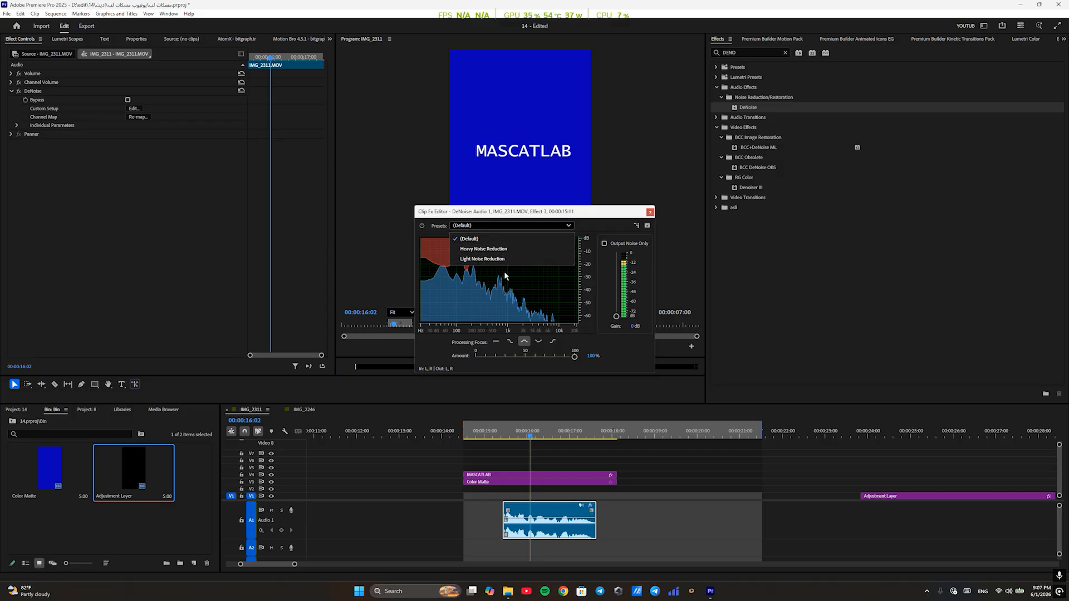
click(490, 249)
click(529, 420)
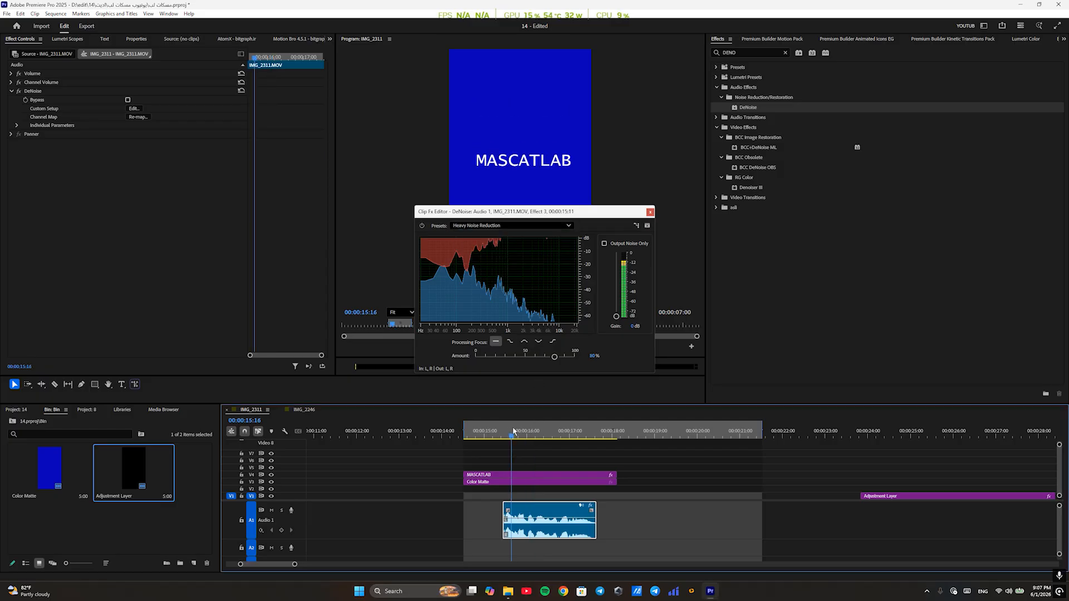
key(space)
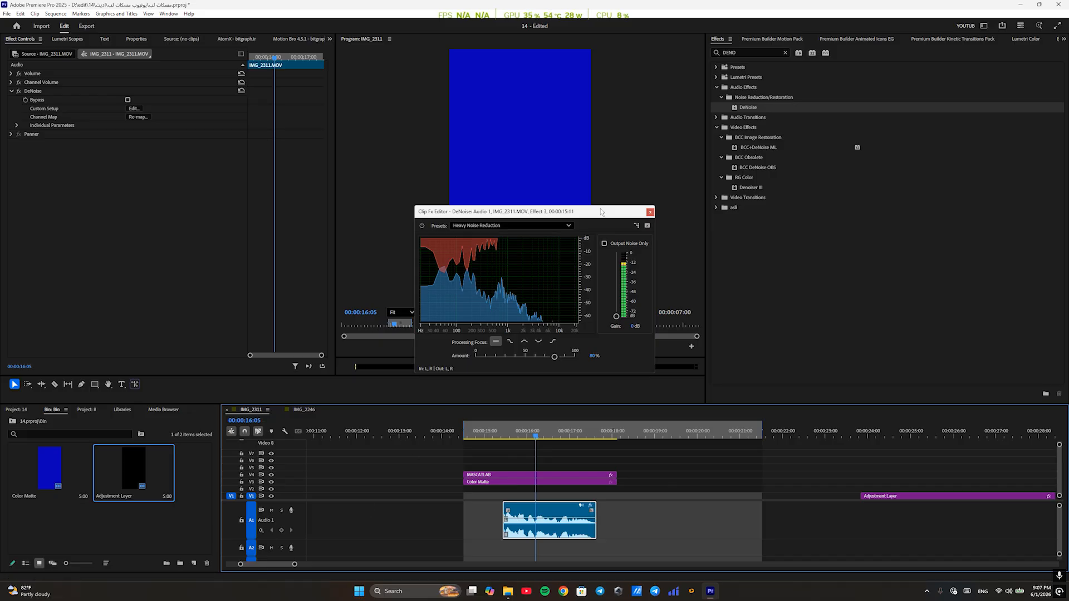
click(650, 212)
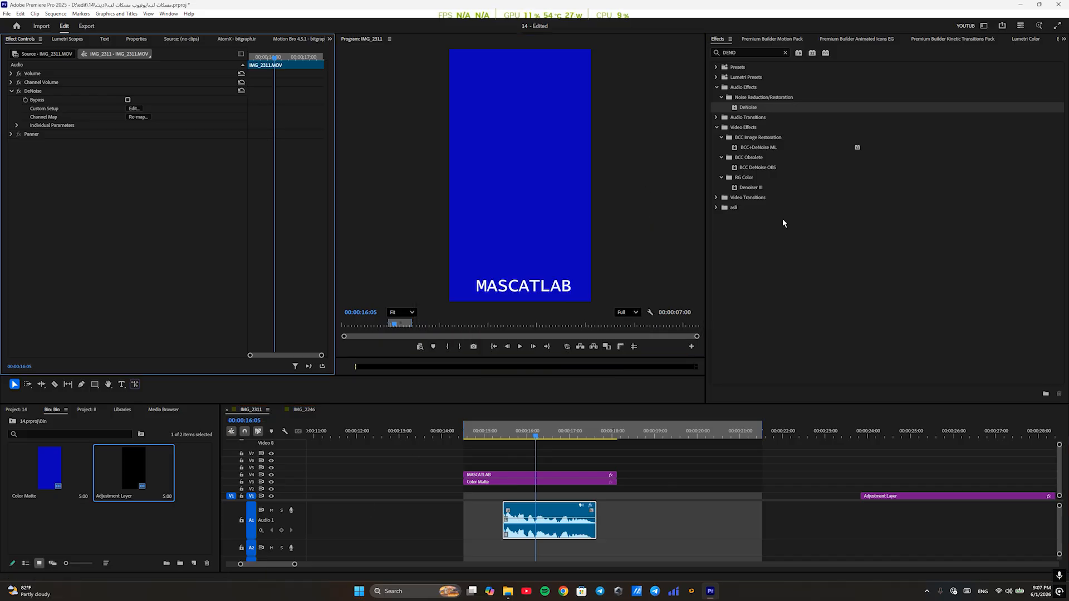